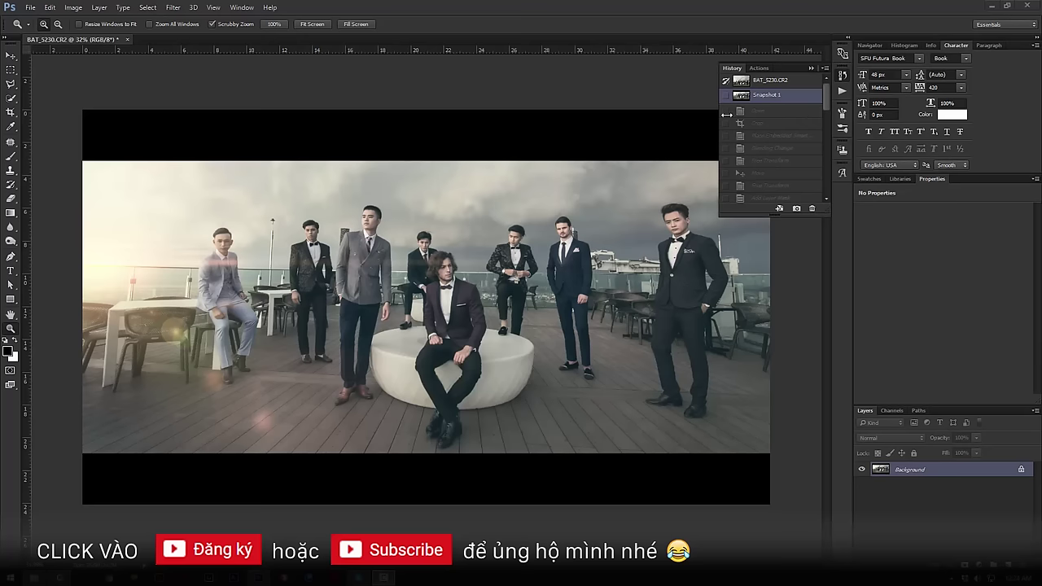
- Compare the original BAT_5230.CR2 history state with the finished Snapshot 1
click(769, 81)
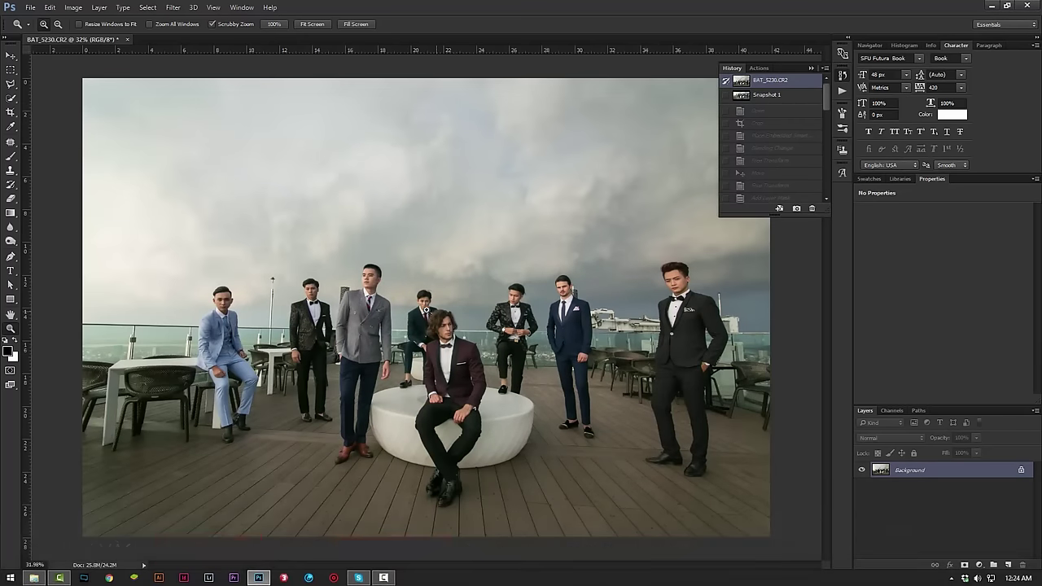
drag(425, 310, 27, 350)
click(769, 95)
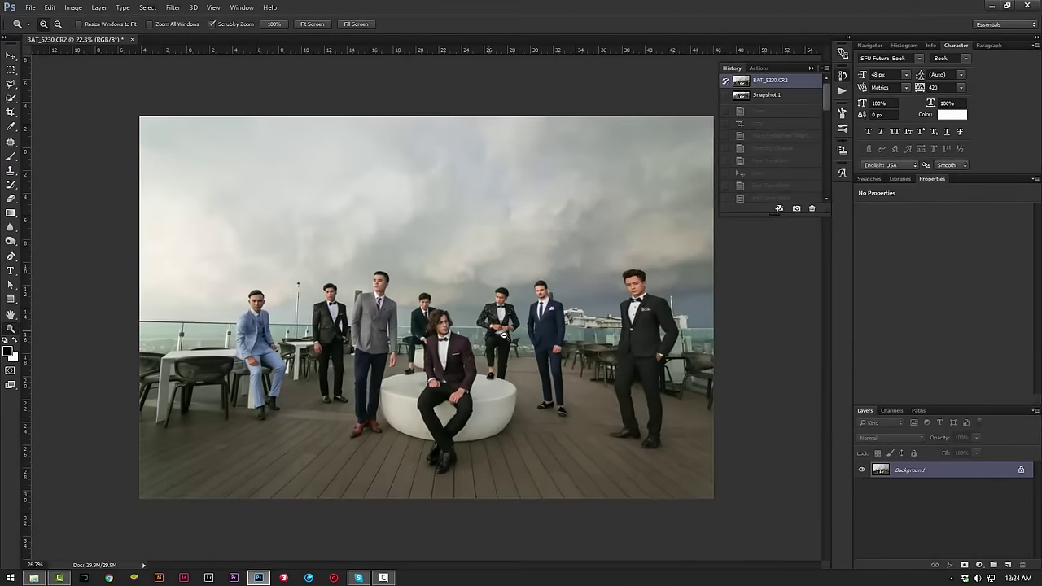
- Collapse the History panel to an icon and zoom out so the whole photo fits
scroll(503, 334, up, 1)
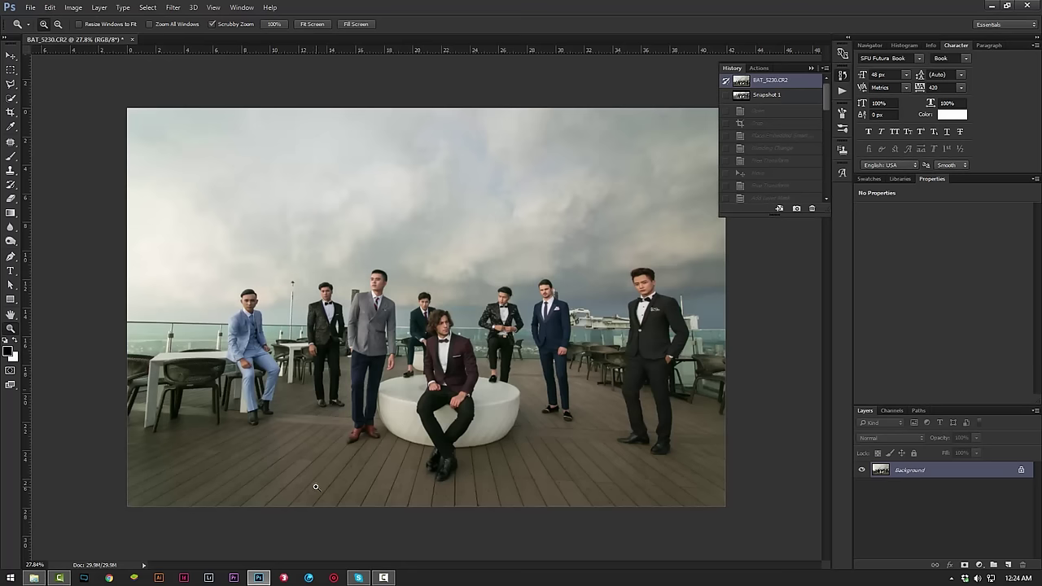
scroll(423, 383, up, 2)
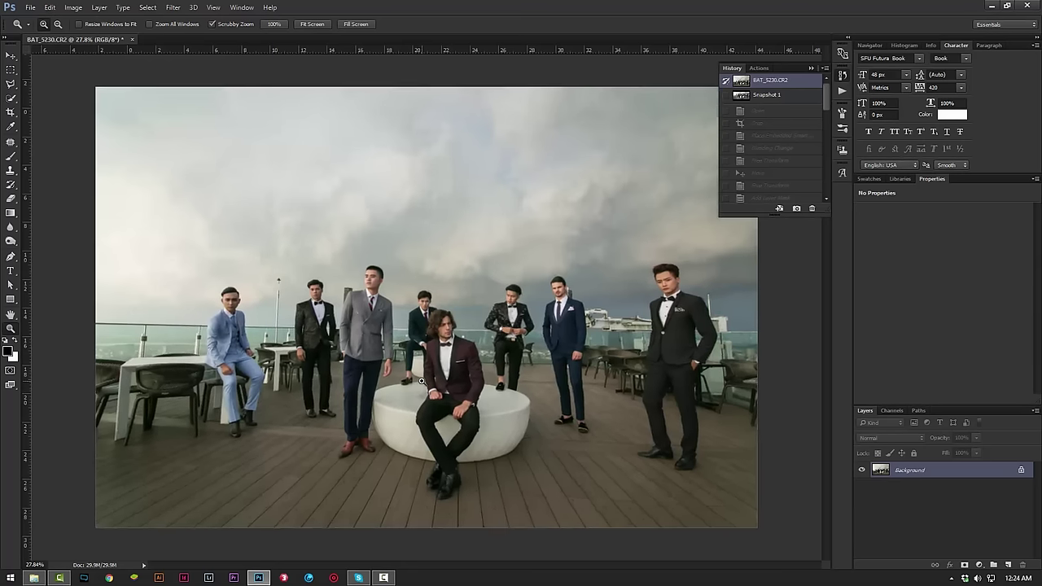
scroll(488, 356, down, 1)
scroll(488, 356, up, 1)
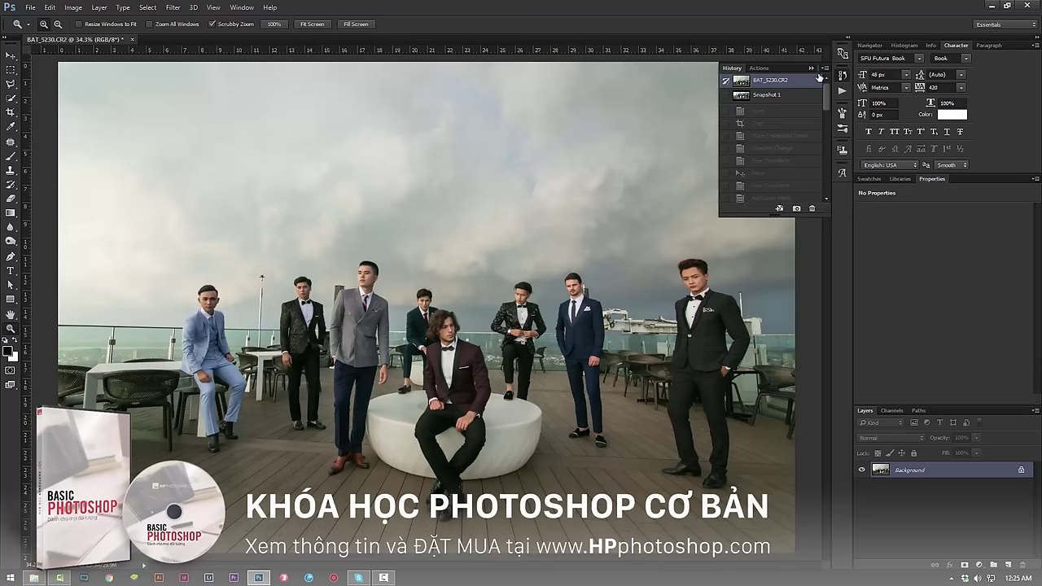
click(811, 74)
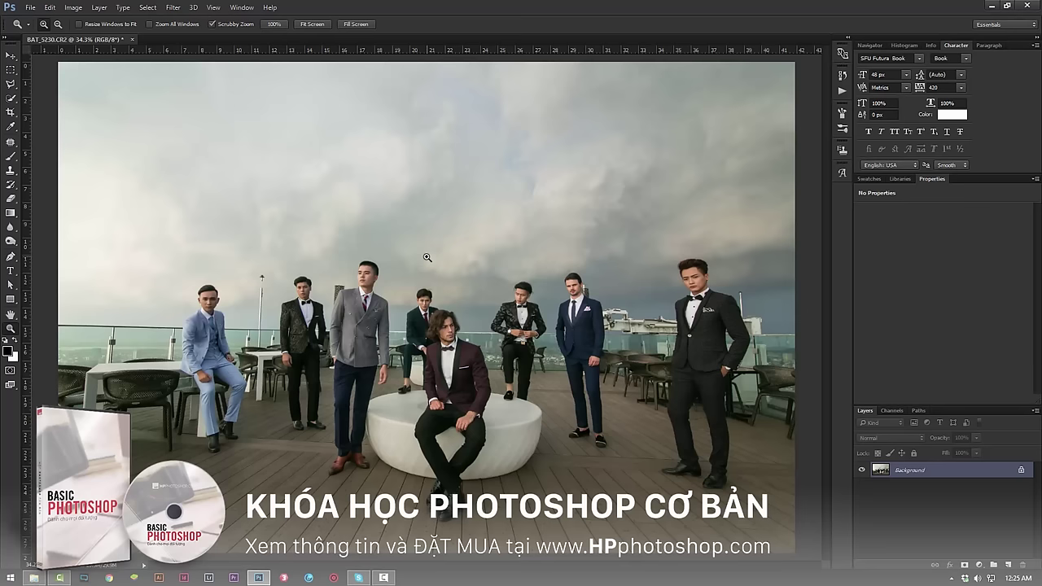
drag(472, 272, 467, 272)
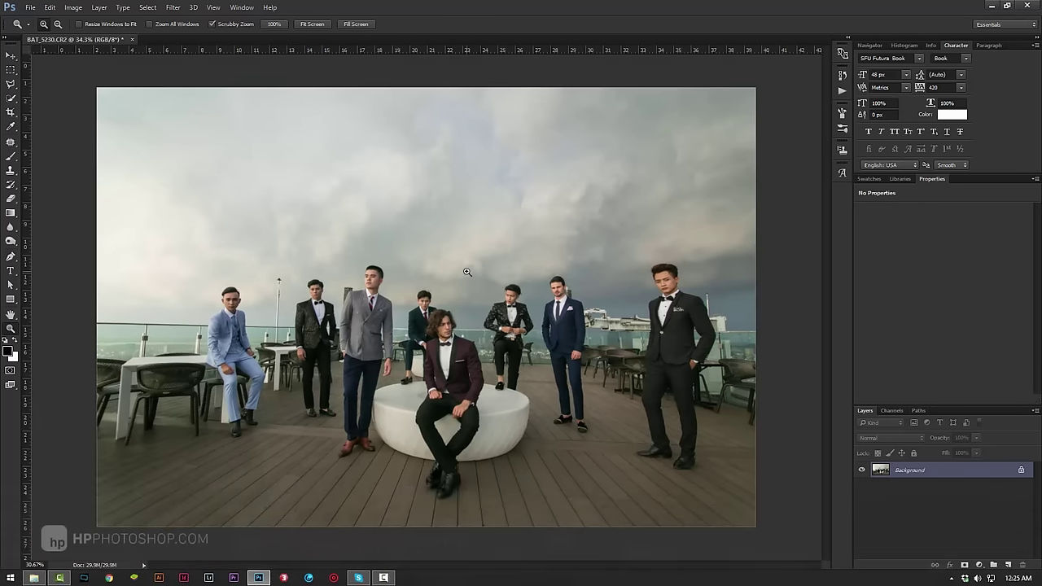
click(460, 271)
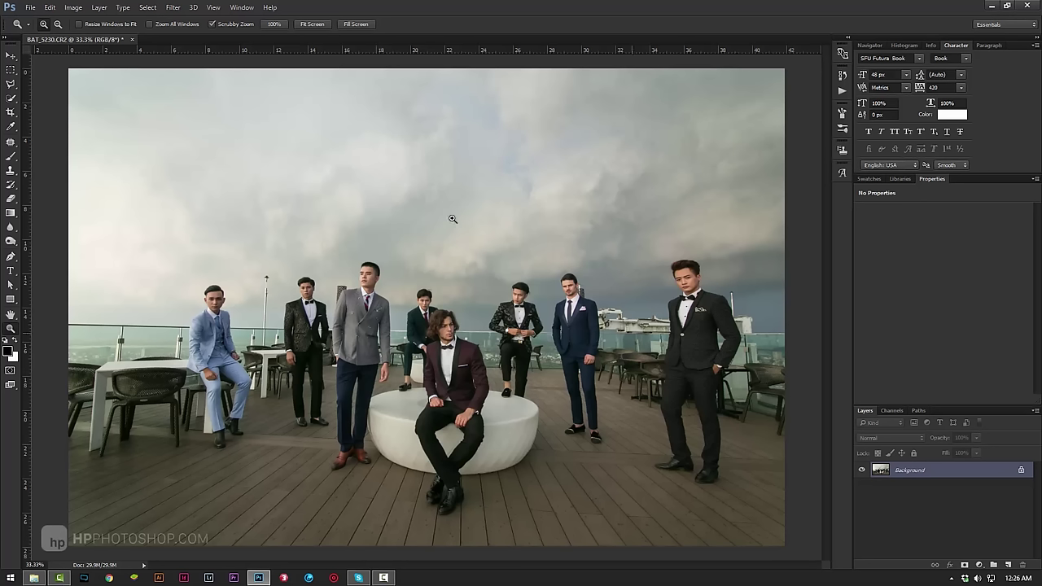
- Add a Channel Mixer adjustment layer
click(979, 564)
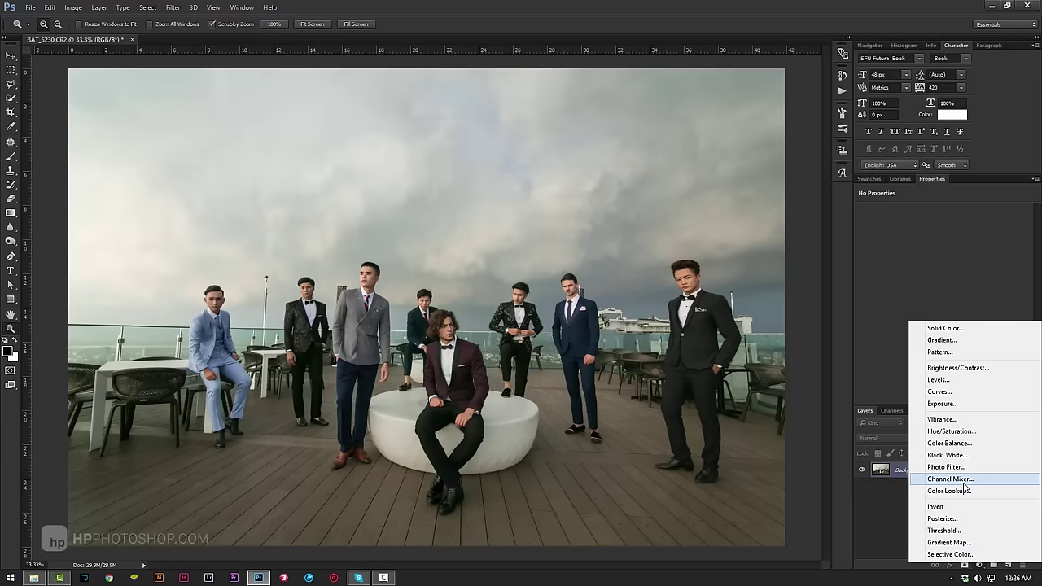
click(907, 498)
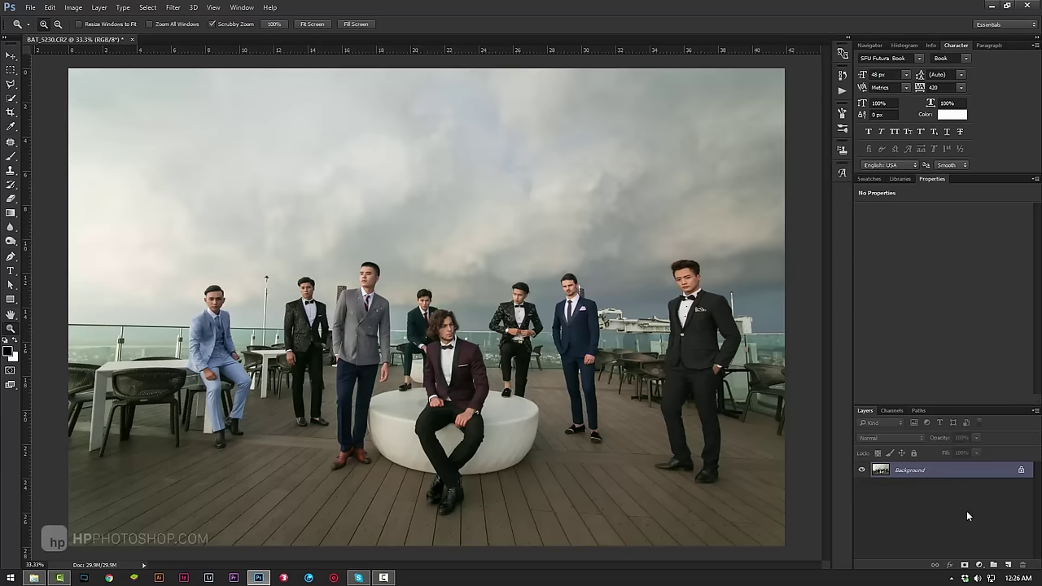
click(980, 565)
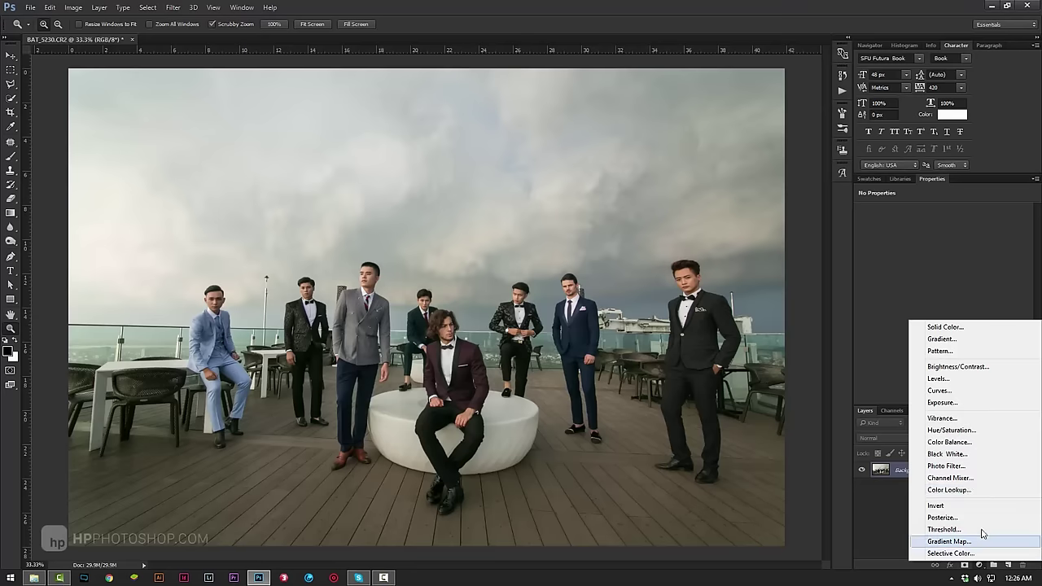
click(974, 480)
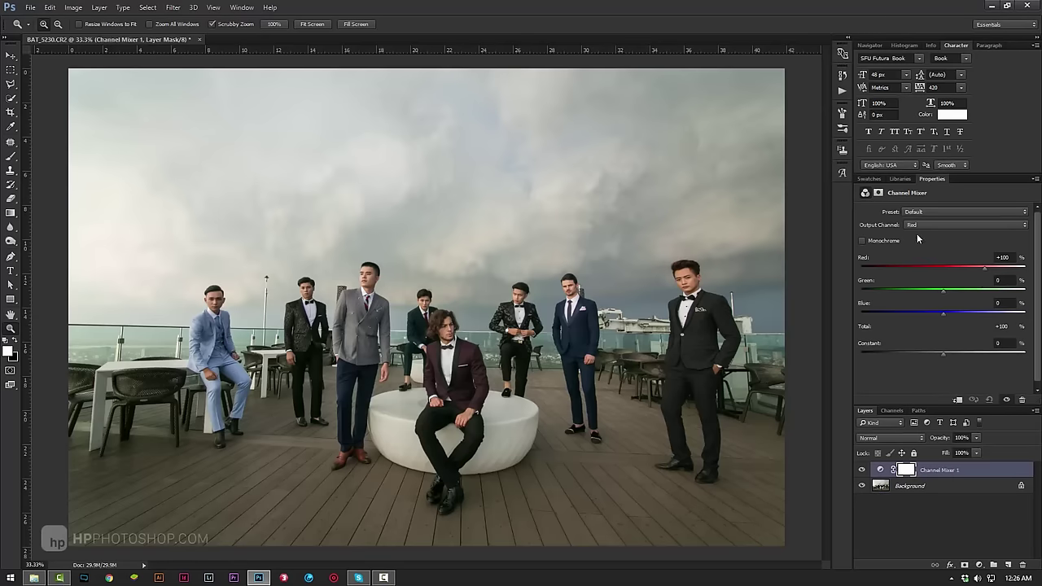
- Try the Channel Mixer black-and-white presets, settling on Black & White with Red Filter
click(935, 226)
click(935, 232)
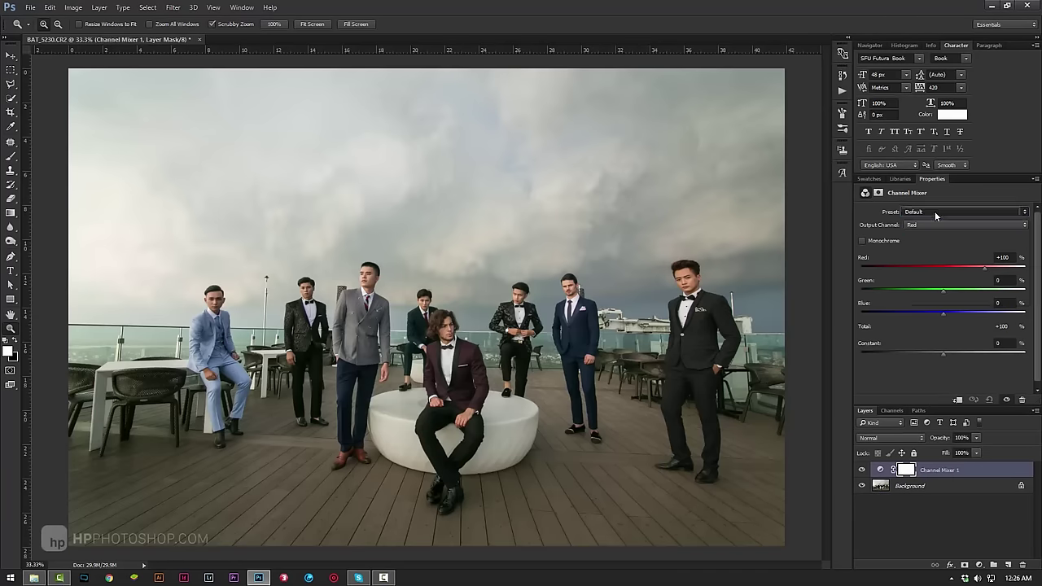
click(925, 213)
click(947, 213)
click(950, 248)
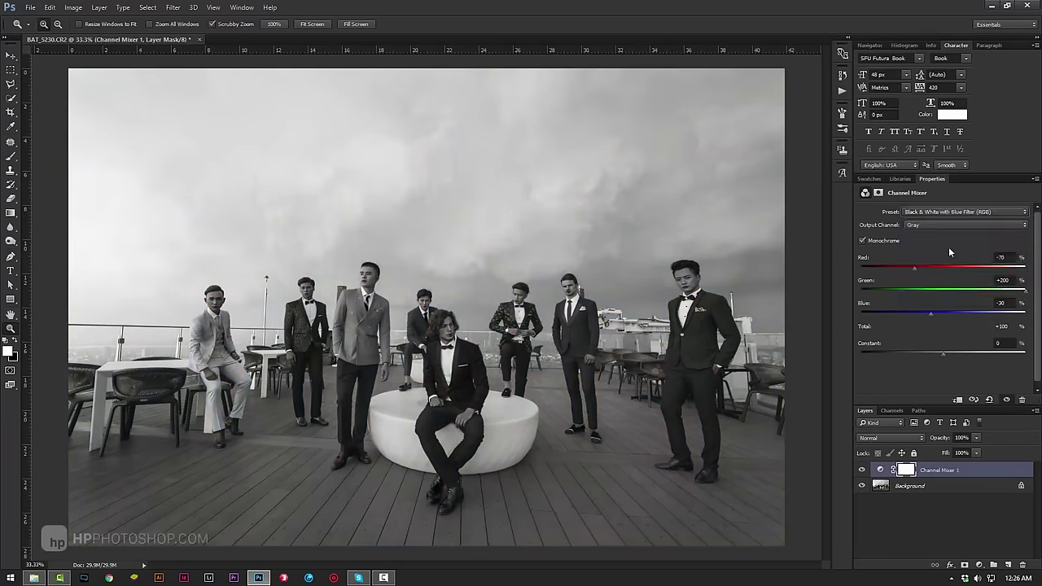
click(948, 212)
click(957, 258)
click(963, 212)
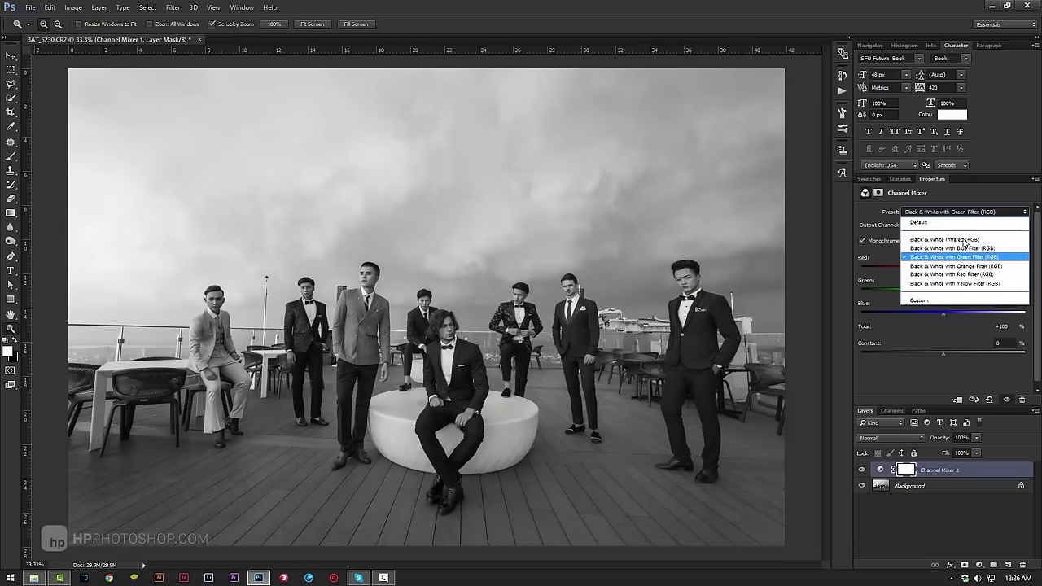
click(960, 283)
click(962, 212)
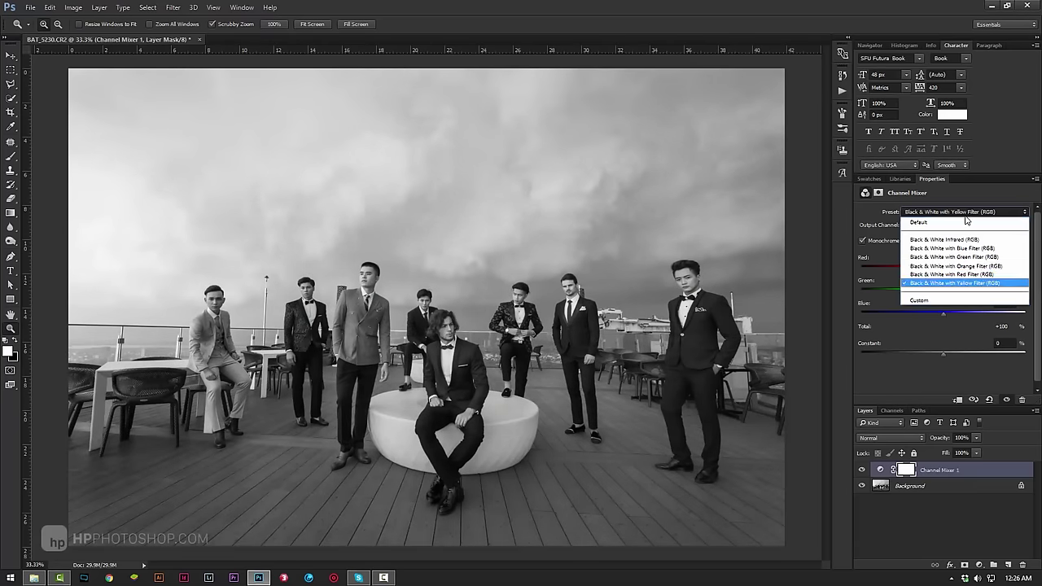
click(956, 265)
click(973, 211)
click(960, 274)
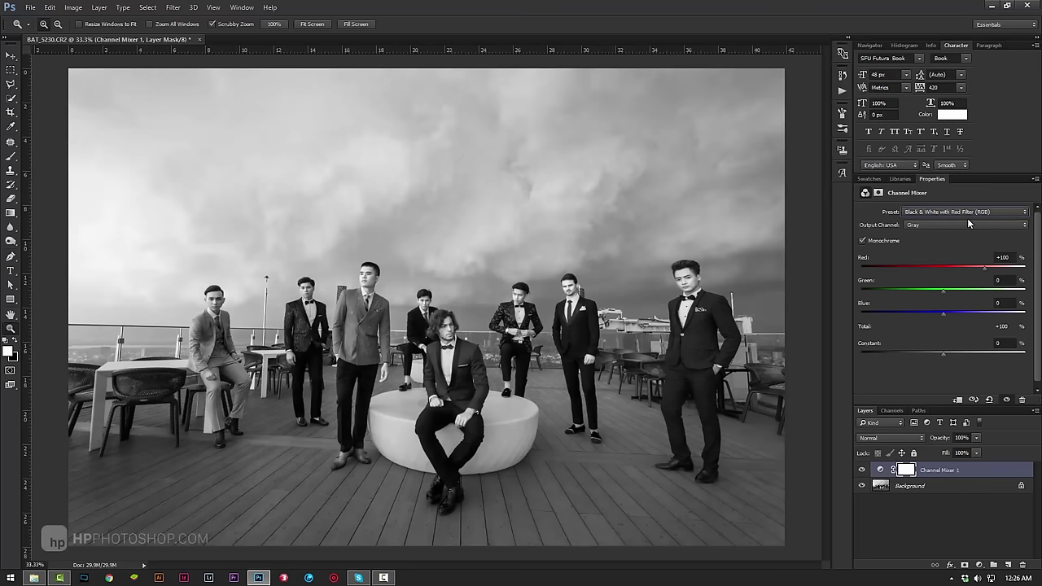
click(970, 212)
click(963, 265)
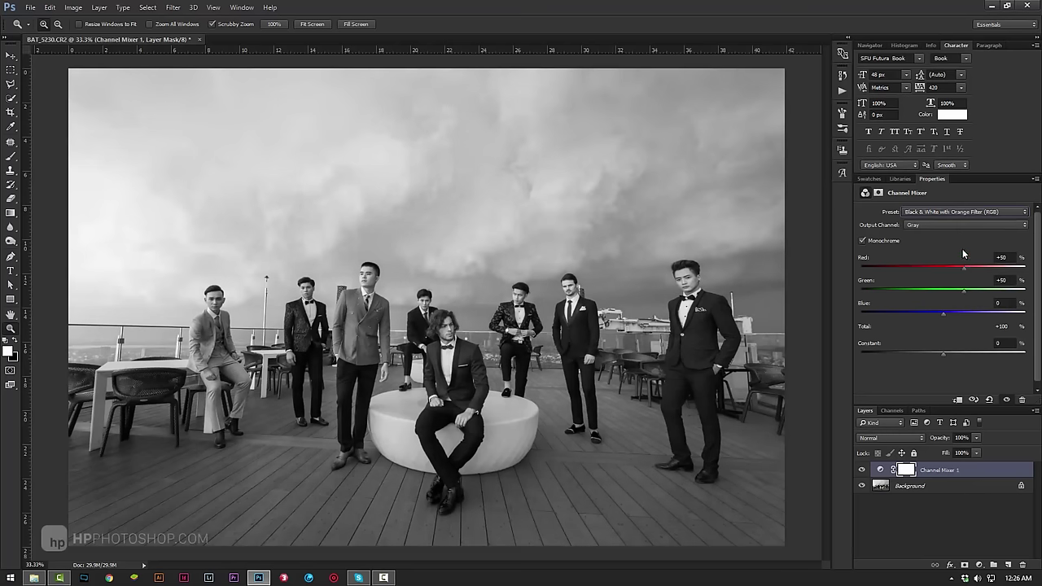
click(967, 212)
click(962, 274)
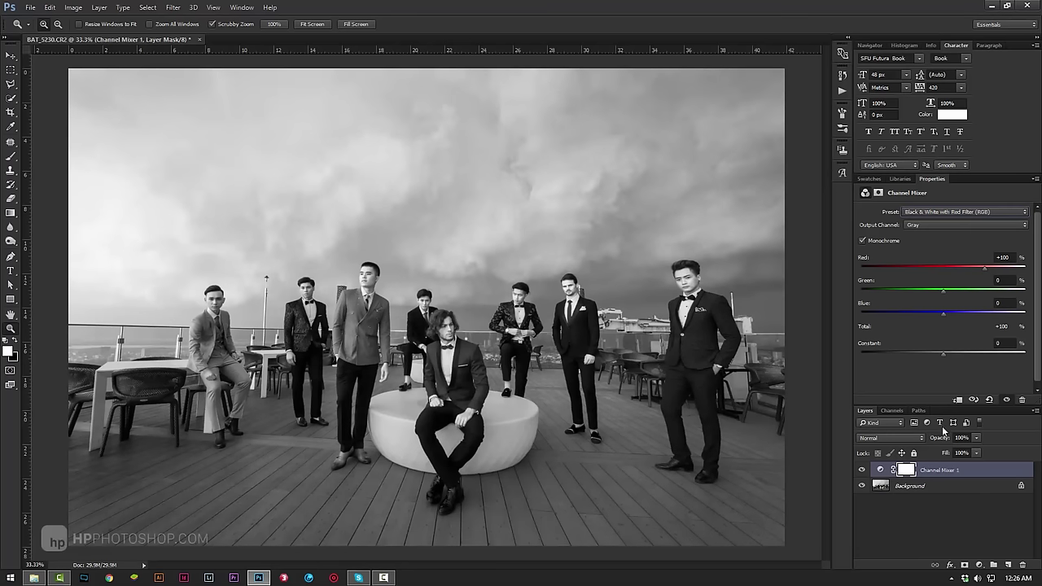
- Lower the Channel Mixer layer's opacity to 31%
click(940, 472)
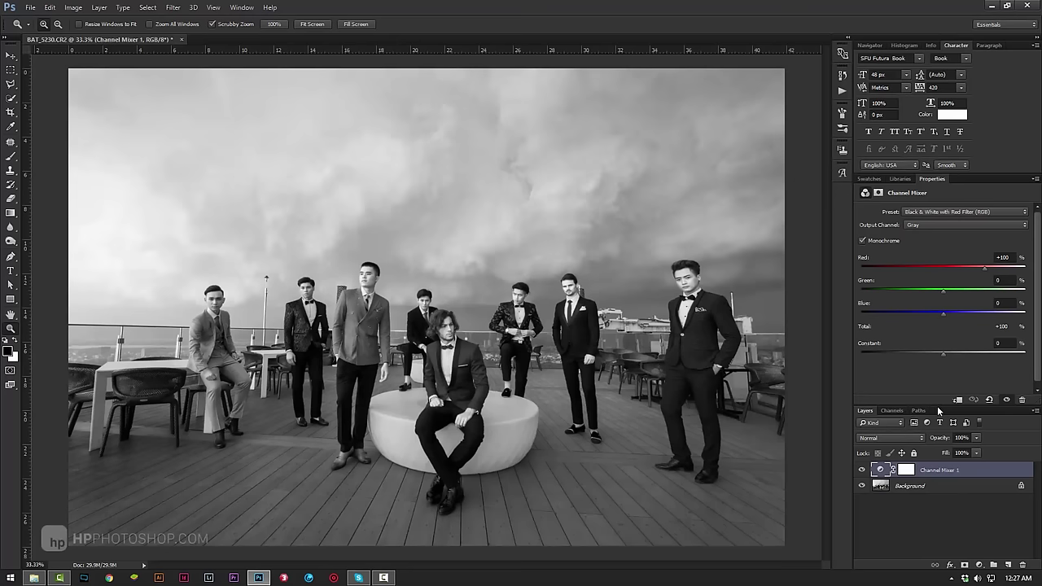
drag(941, 438, 900, 452)
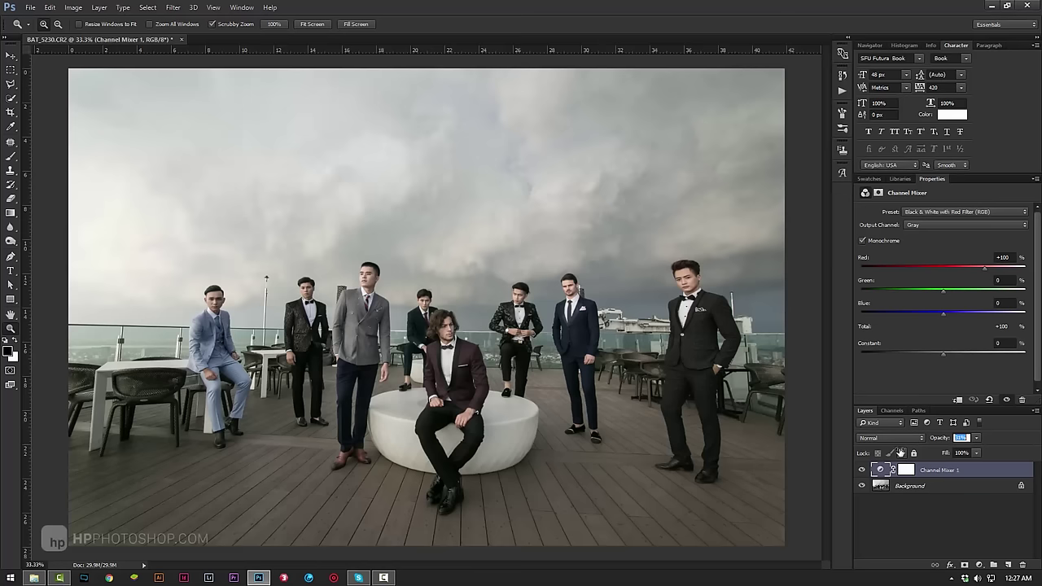
mouse_move(444, 358)
mouse_down()
mouse_move(464, 360)
mouse_move(481, 336)
mouse_up()
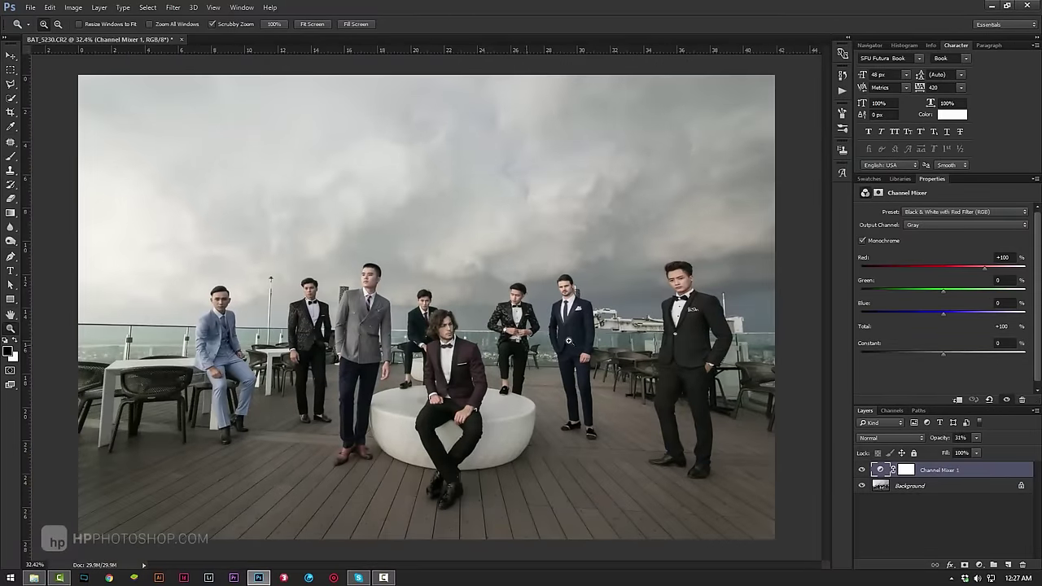
- Add a Curves layer, raising the RGB black point and lowering the white point slightly
click(978, 564)
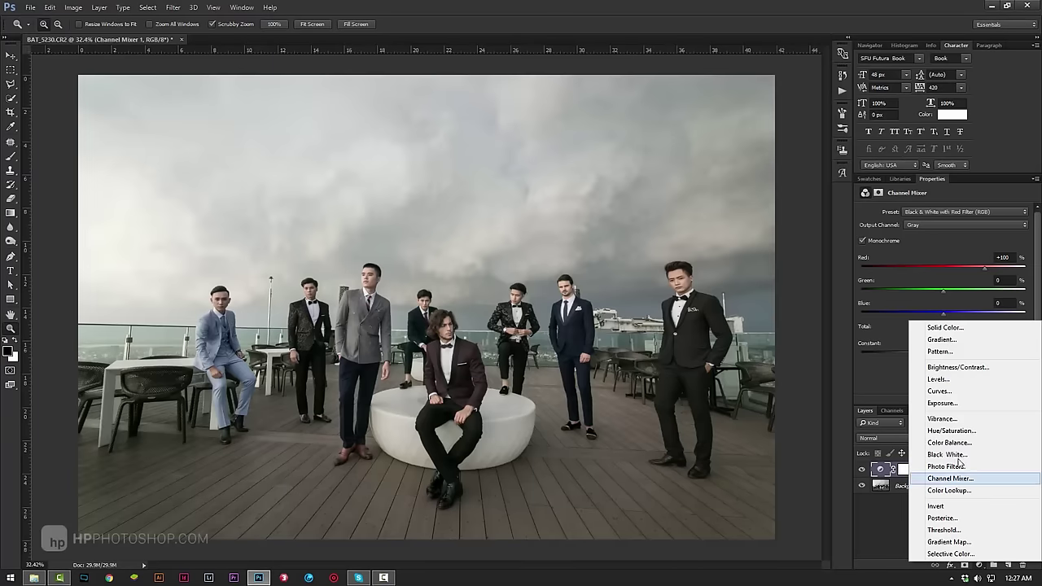
click(940, 391)
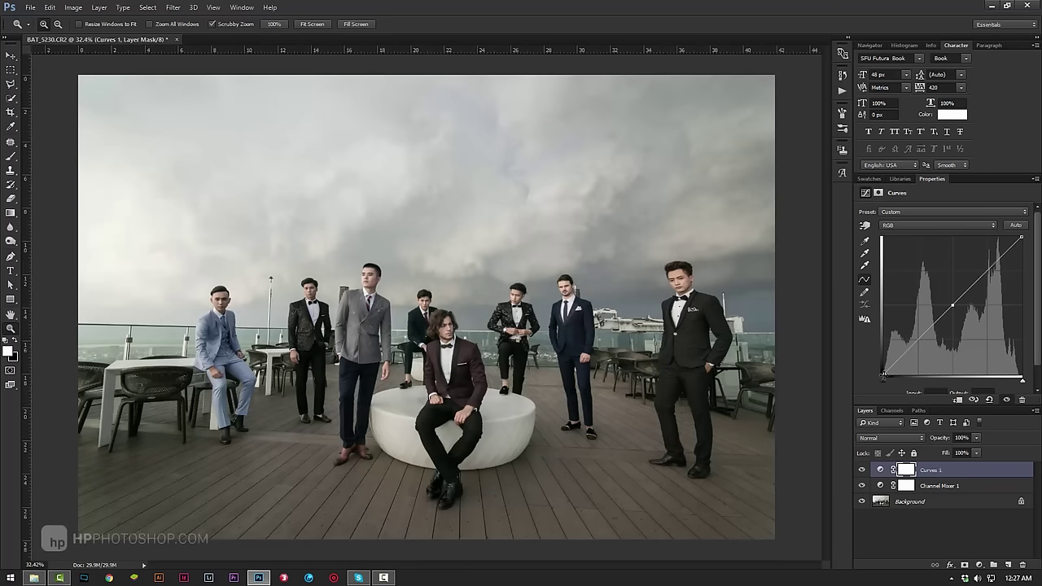
drag(883, 374, 883, 366)
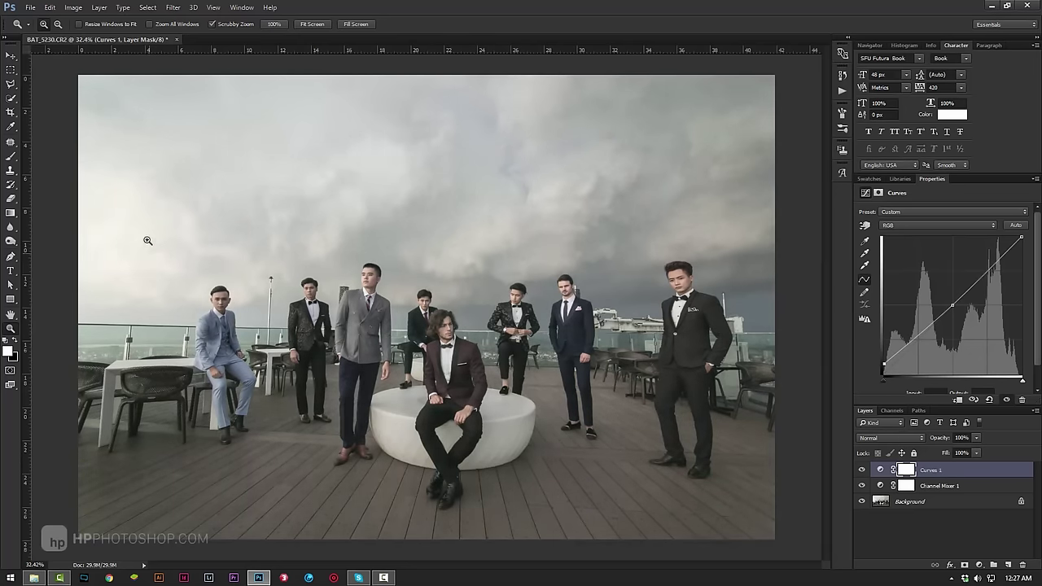
drag(1020, 237, 1021, 244)
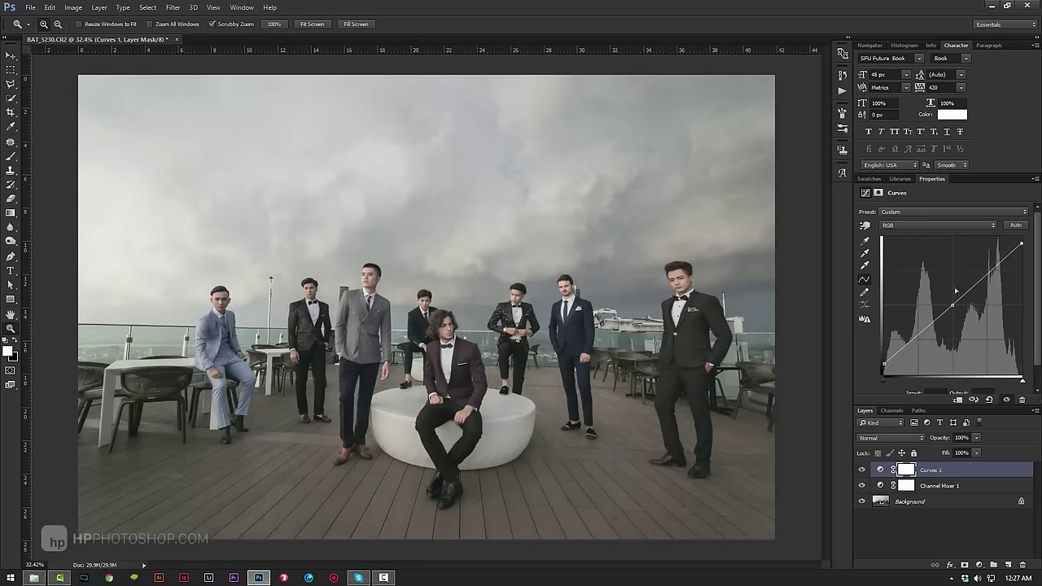
- On the Blue curve, lift the shadows and lower the highlights slightly
click(897, 226)
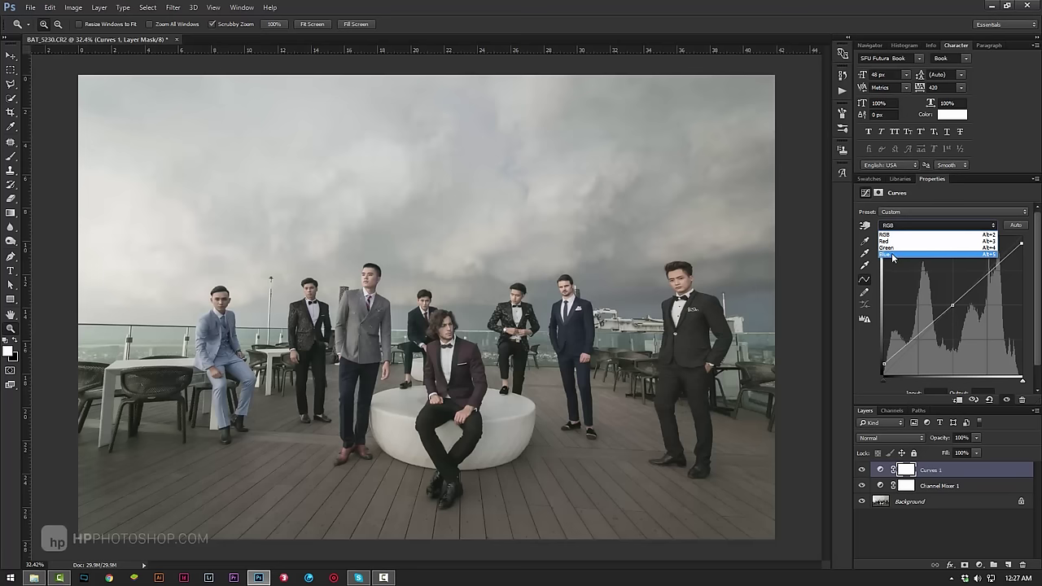
click(892, 254)
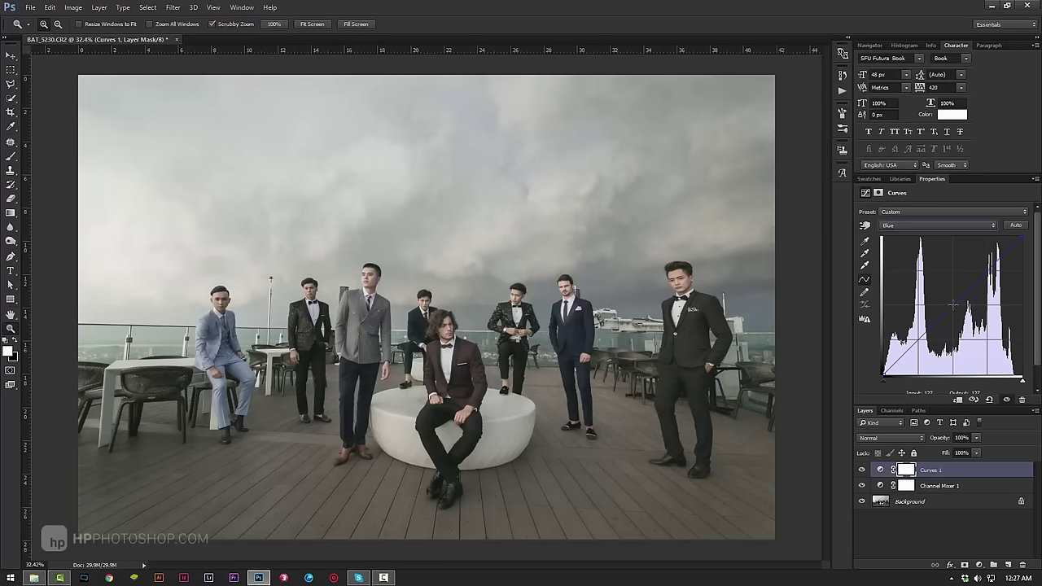
click(951, 305)
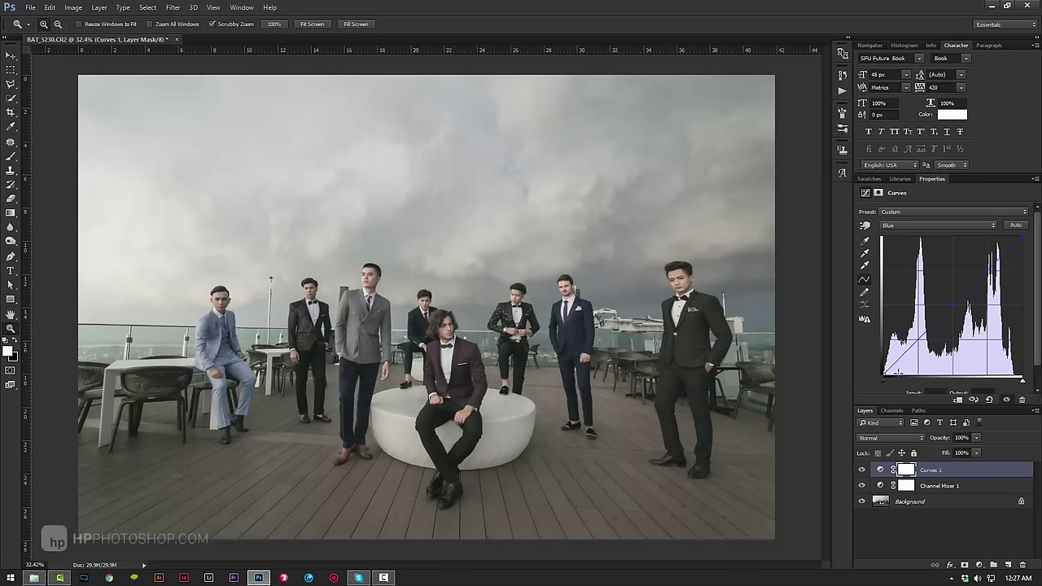
drag(883, 375, 882, 327)
drag(885, 325, 881, 357)
drag(1021, 236, 1024, 242)
- Lift the Green curve's shadows slightly, then return to the RGB curve
click(897, 227)
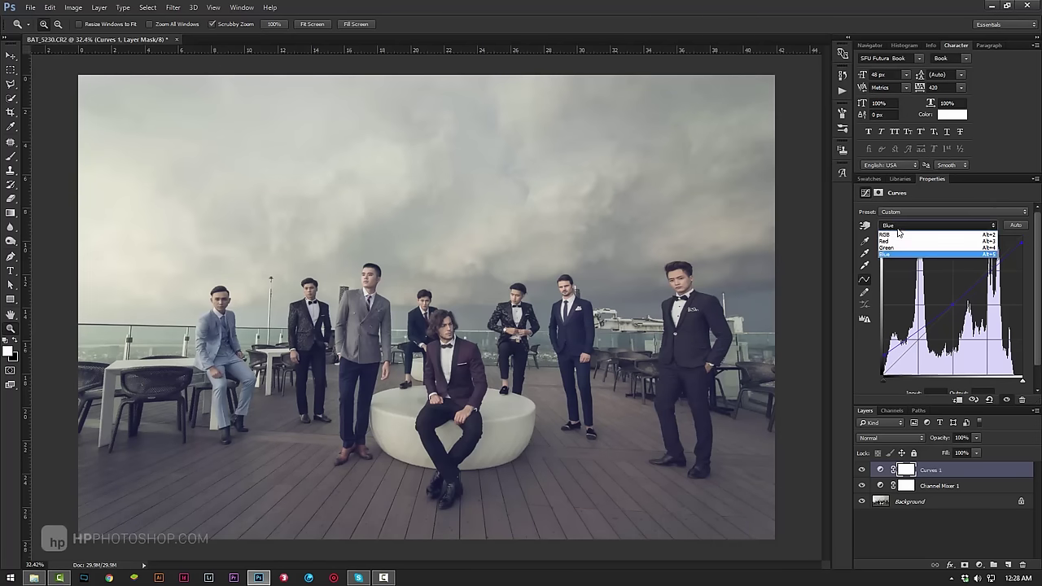
click(902, 248)
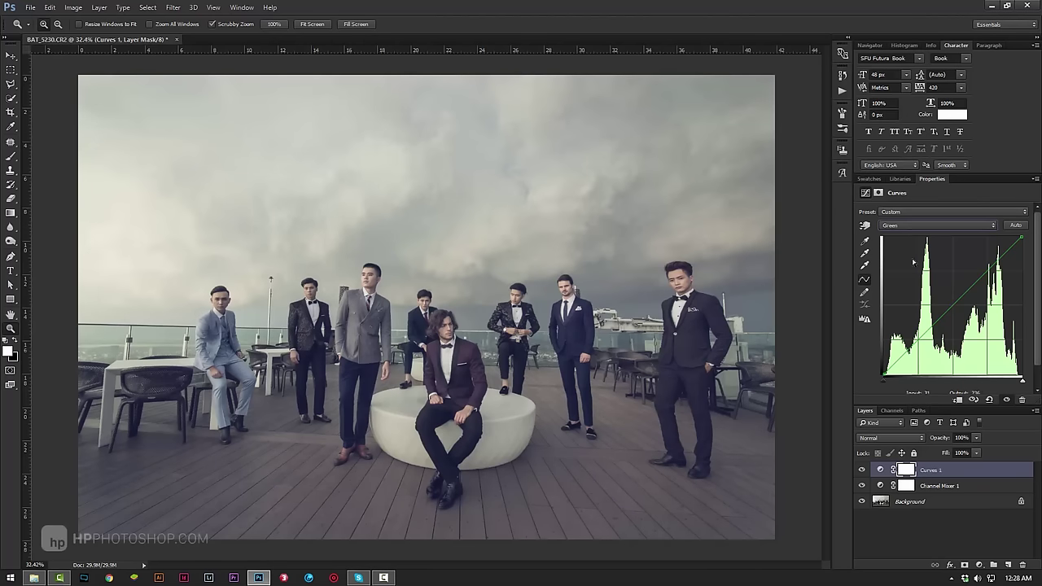
click(953, 304)
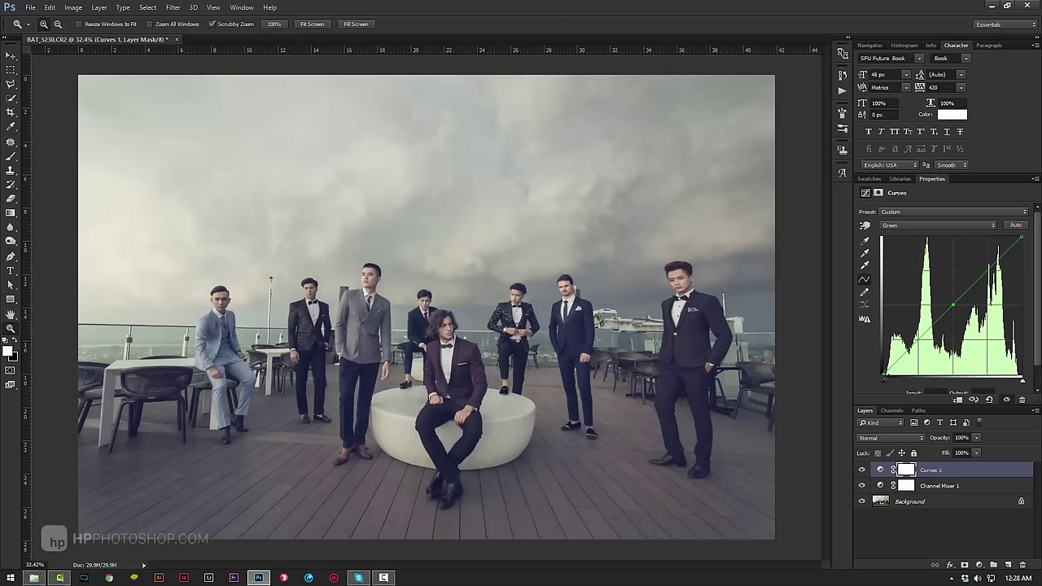
drag(883, 376, 883, 367)
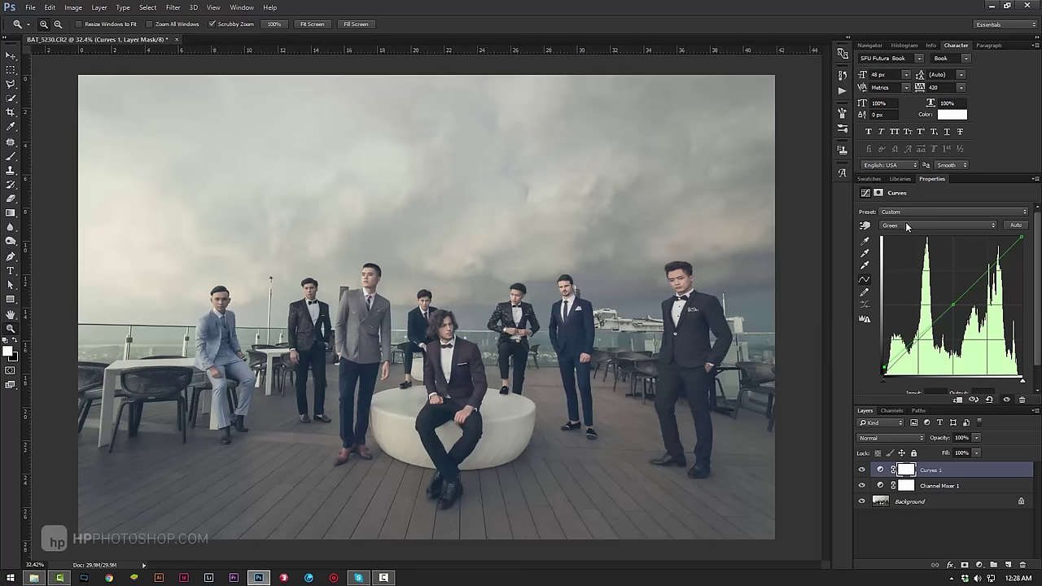
click(879, 469)
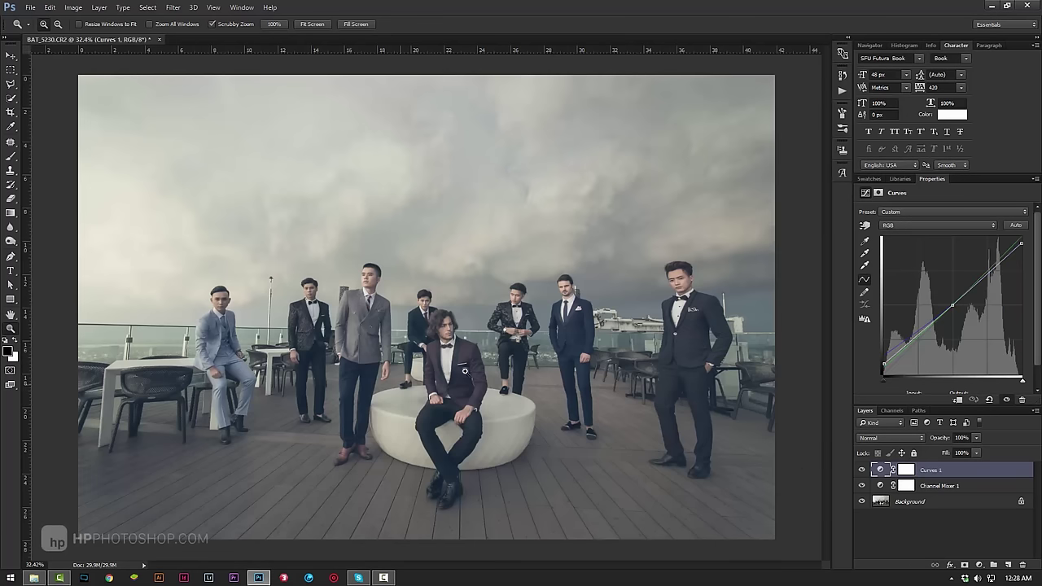
- Add a Brightness/Contrast adjustment layer
drag(498, 313, 476, 275)
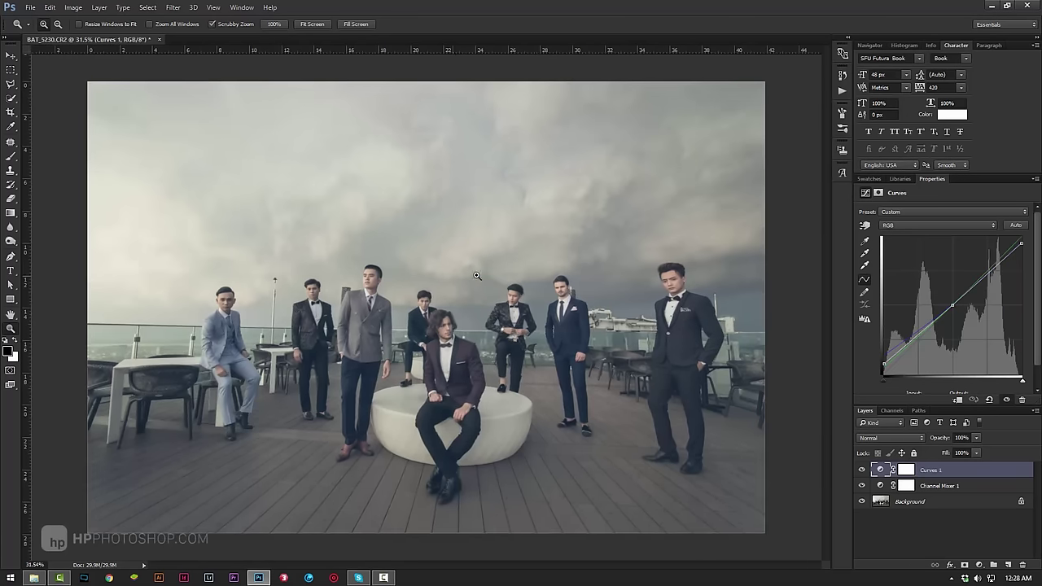
click(979, 565)
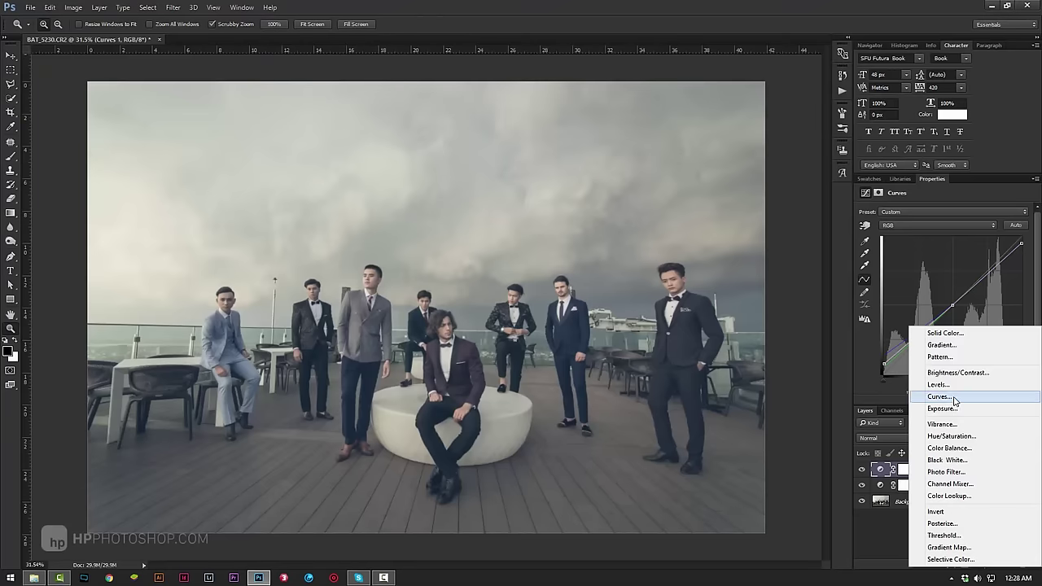
click(952, 370)
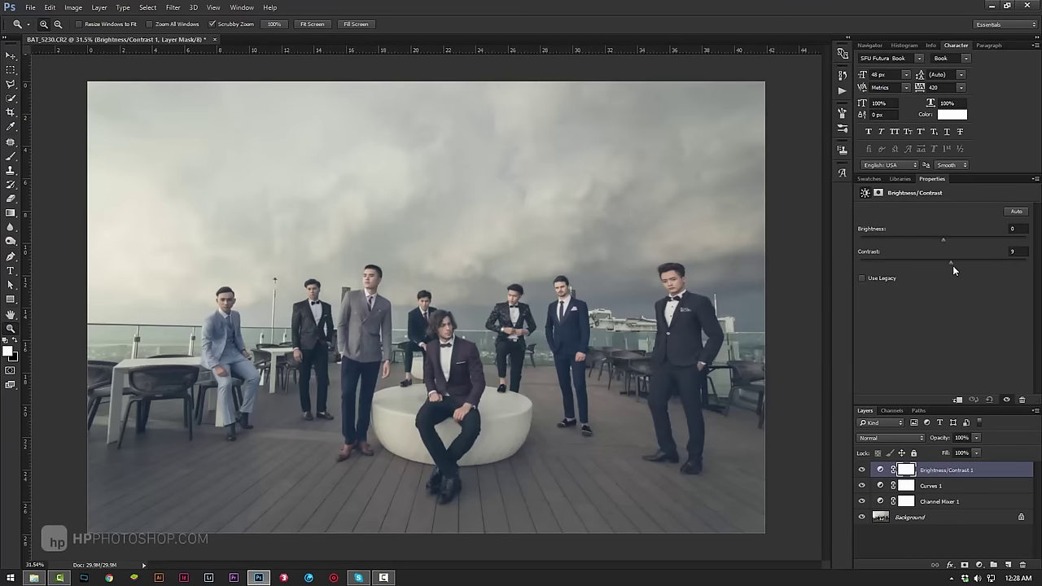
- Set contrast to 16 and move Brightness/Contrast 1 below Curves 1
drag(953, 266, 956, 265)
drag(951, 471, 937, 494)
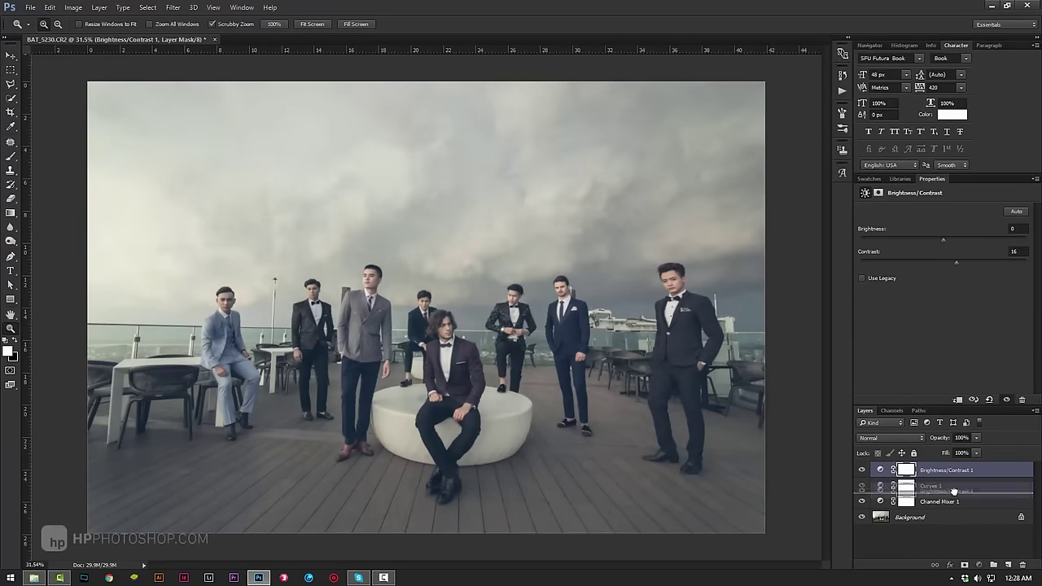
click(861, 485)
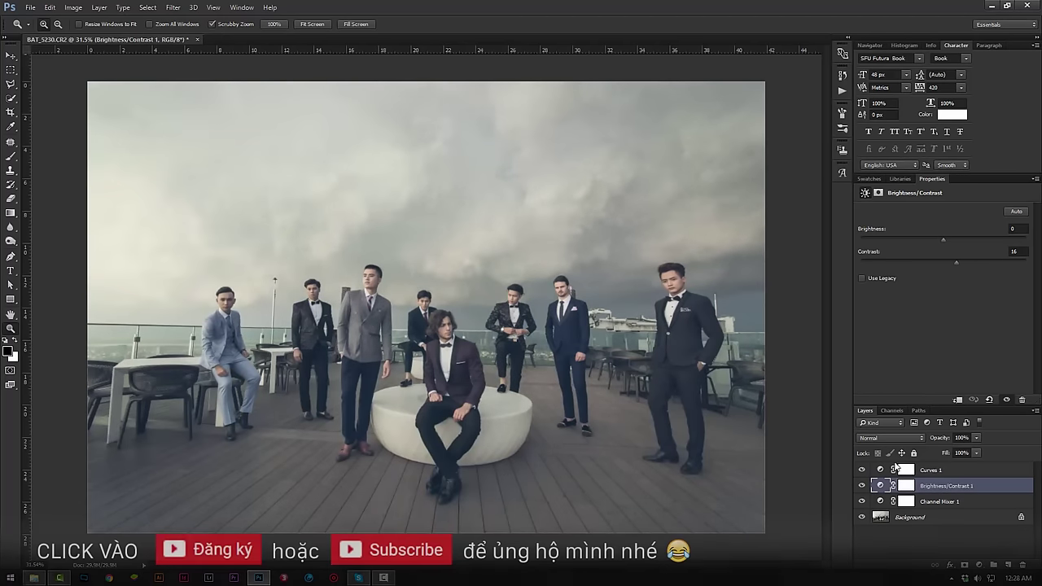
click(936, 469)
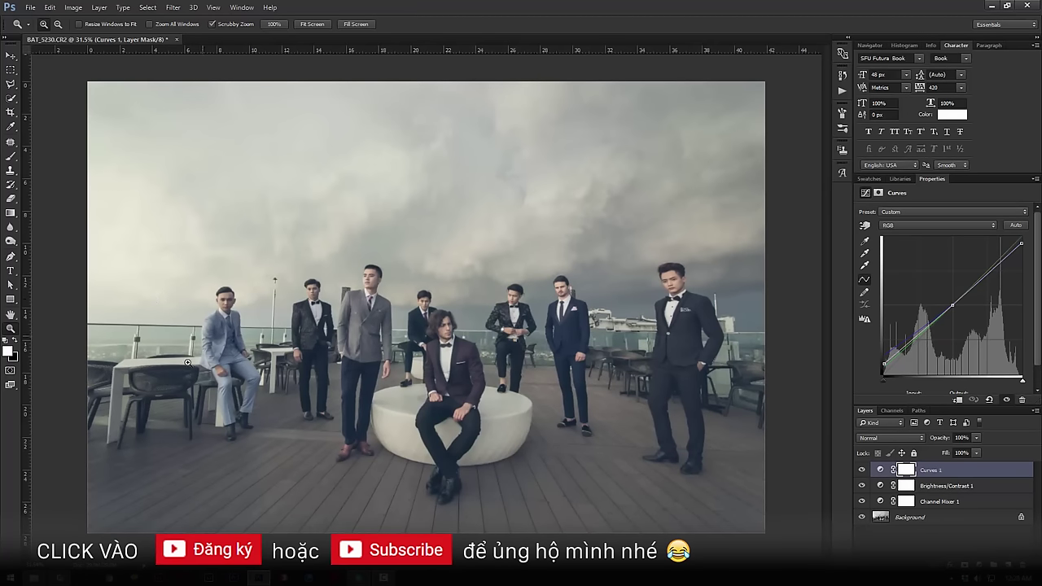
- Drag Optical-8-psdbox.jpg from the lens flare folder onto the Photoshop canvas
click(36, 578)
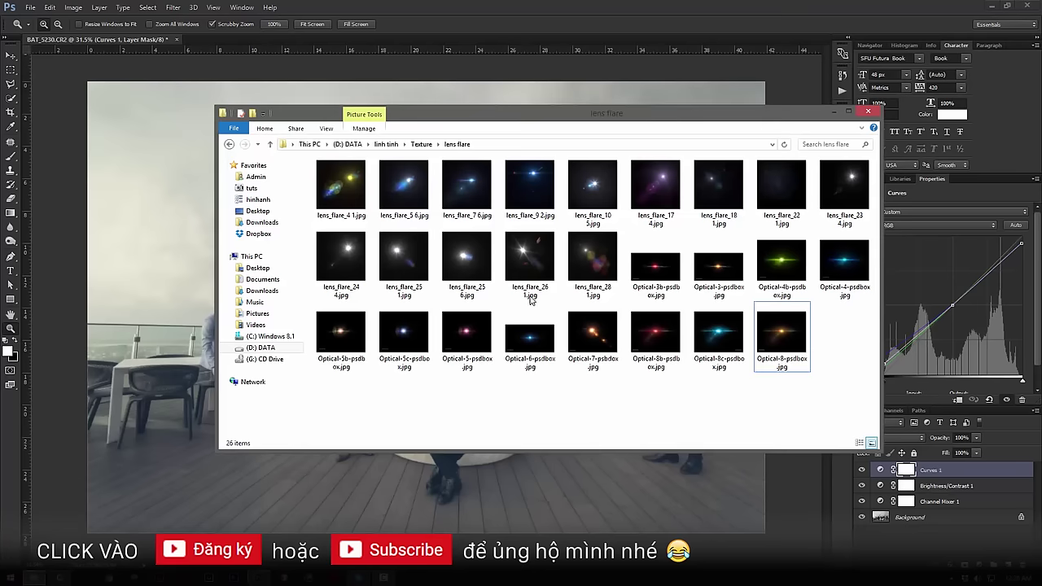
key(Home)
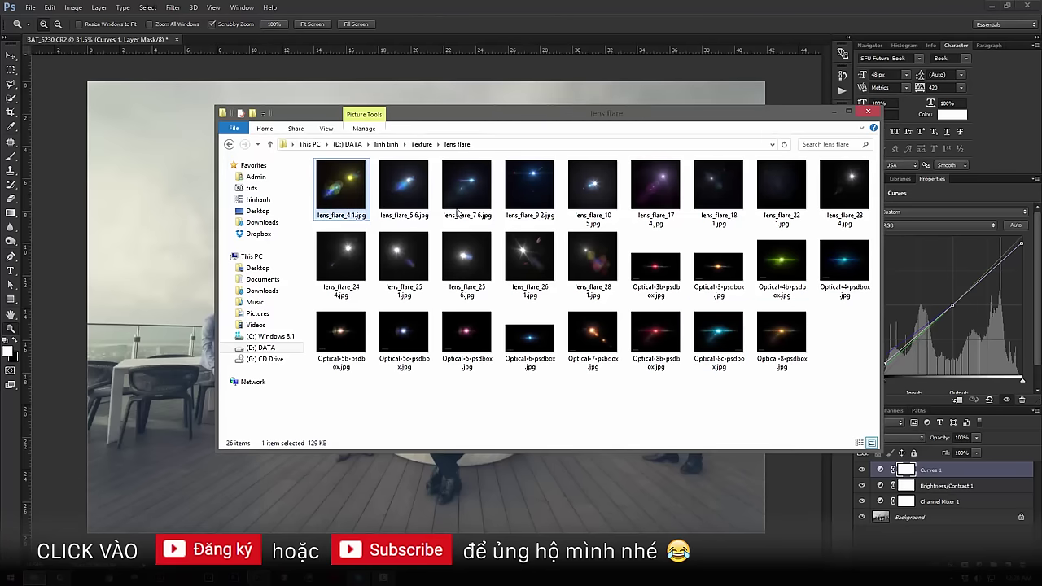
click(362, 358)
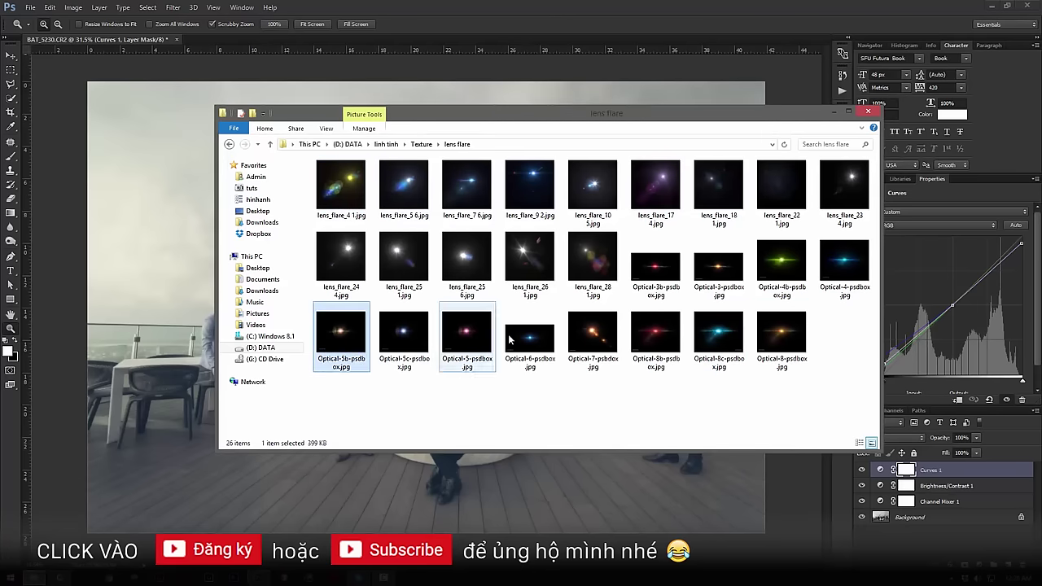
click(776, 338)
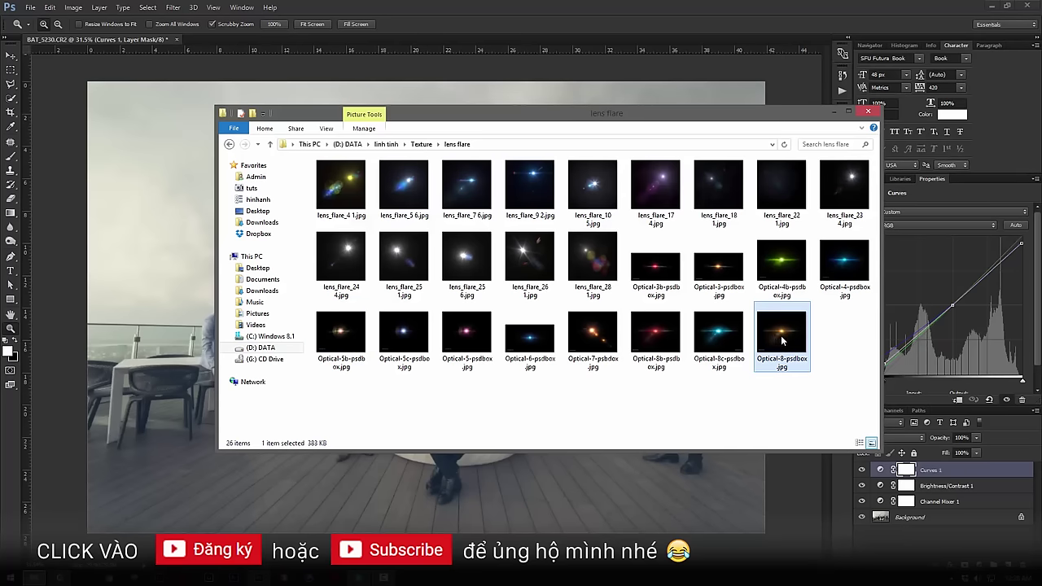
mouse_move(781, 340)
mouse_down()
mouse_move(184, 204)
mouse_move(202, 211)
mouse_up()
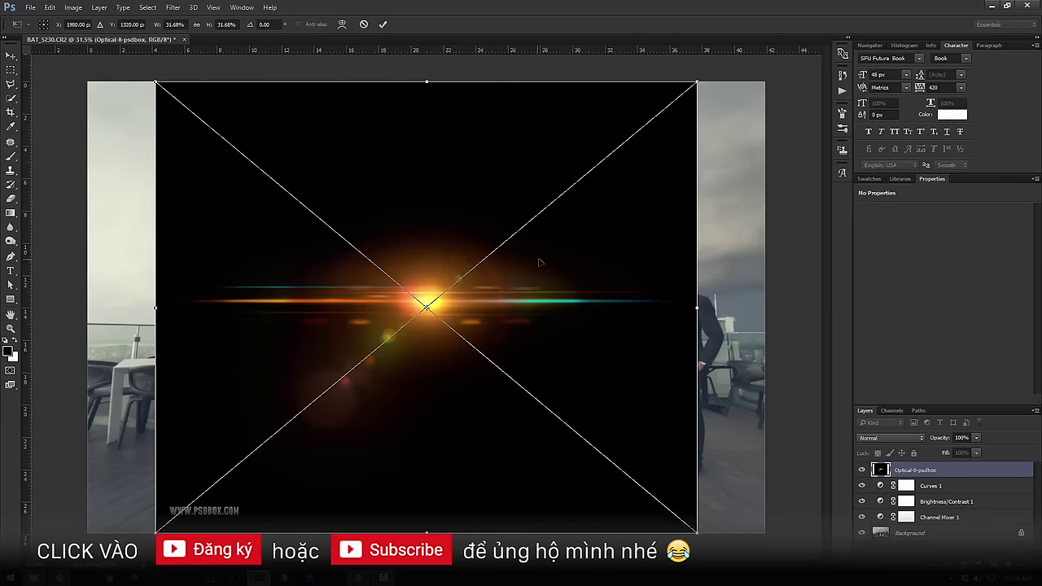
- Scale the placed flare to 54.72%, shift it about 90 px left, and commit
drag(709, 78, 993, 4)
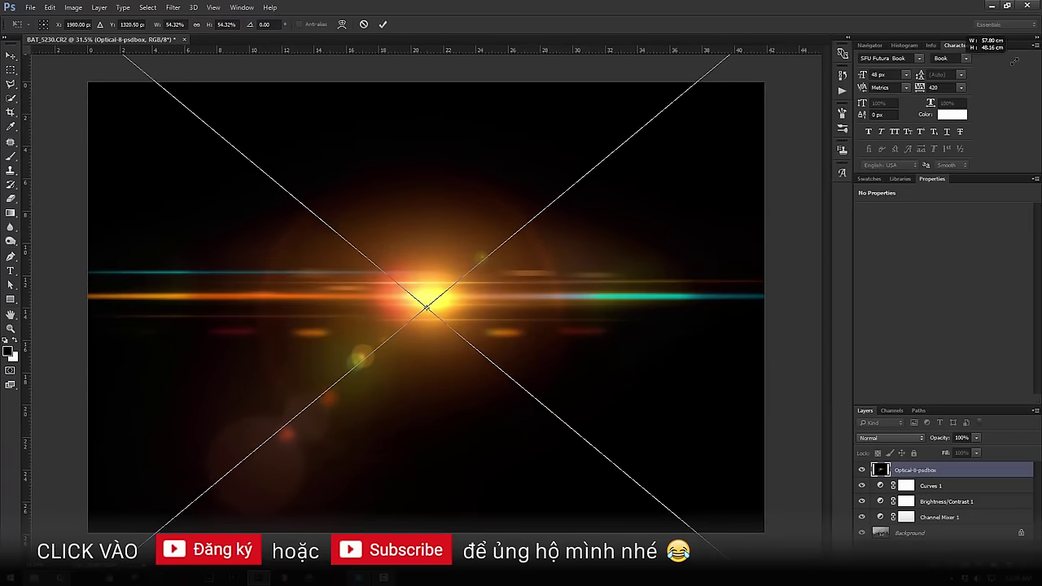
drag(604, 290, 531, 291)
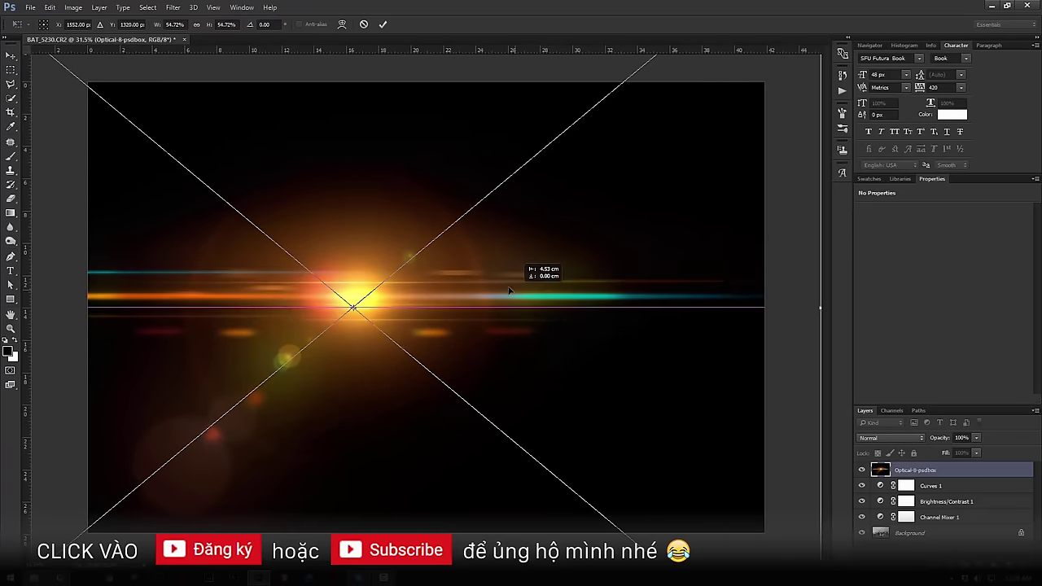
click(29, 7)
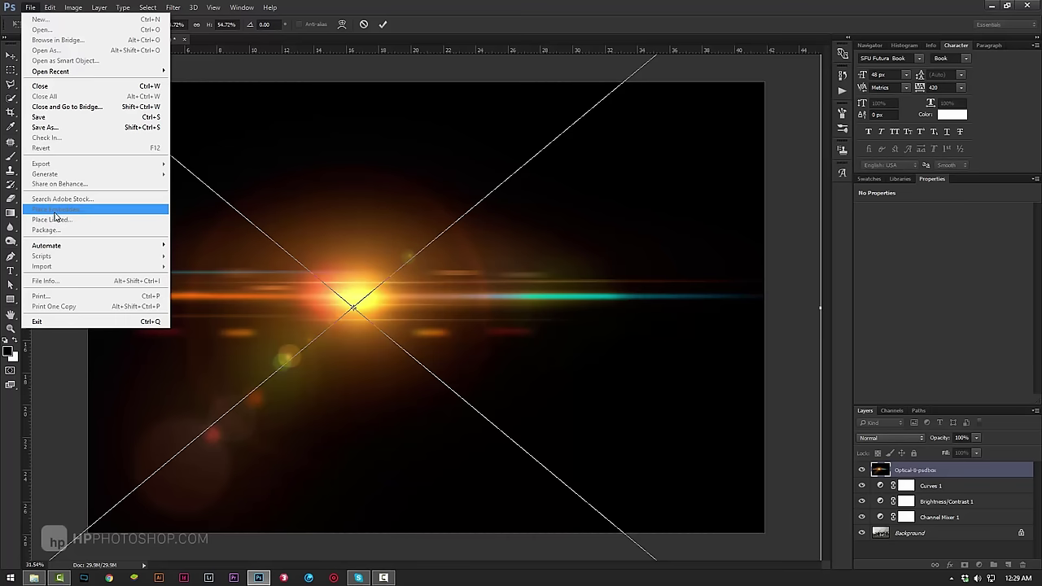
click(651, 6)
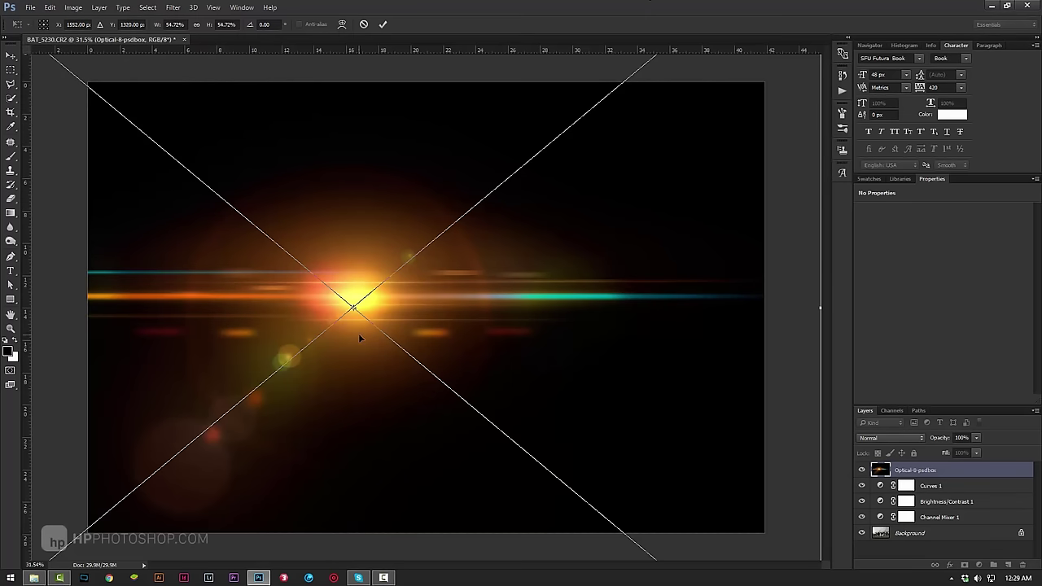
key(Return)
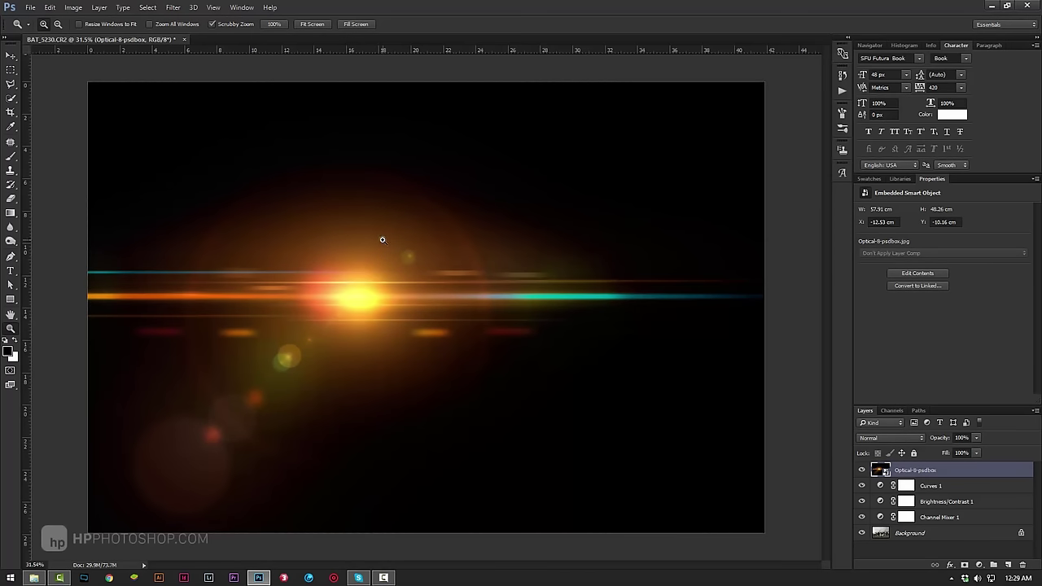
- Flip the flare layer horizontally with Free Transform
key(ctrl+t)
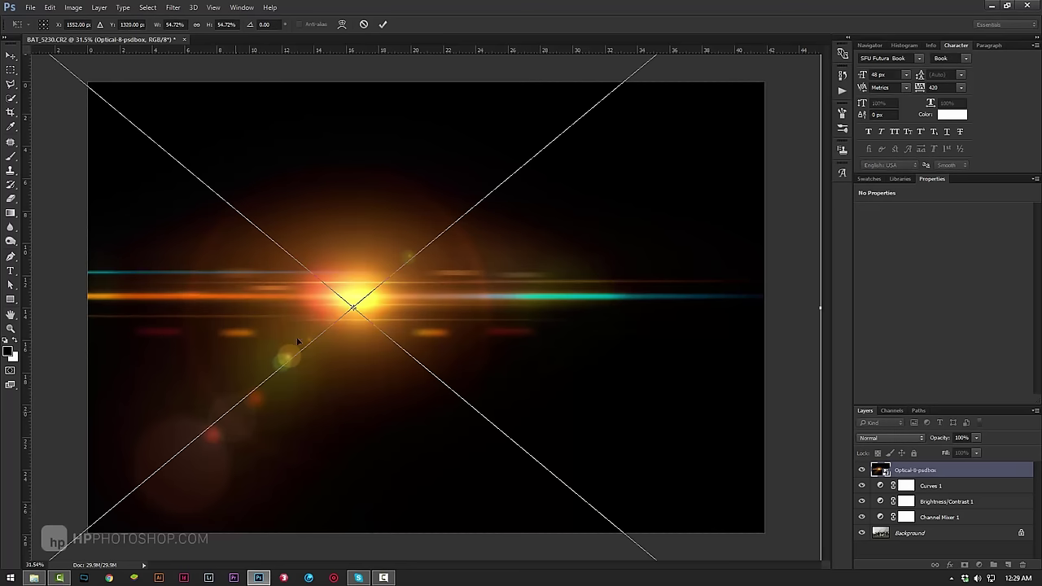
right_click(471, 248)
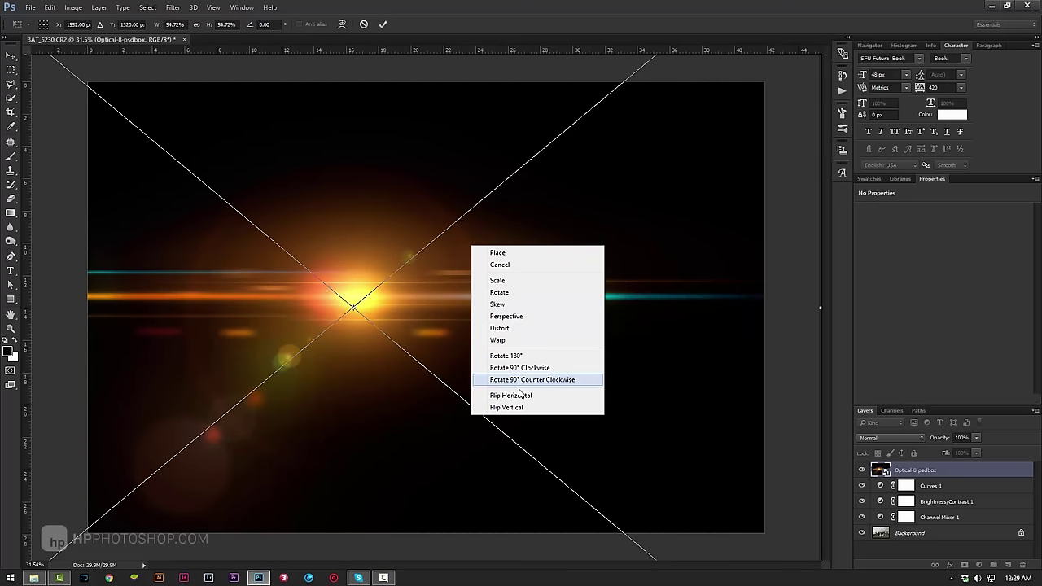
right_click(433, 257)
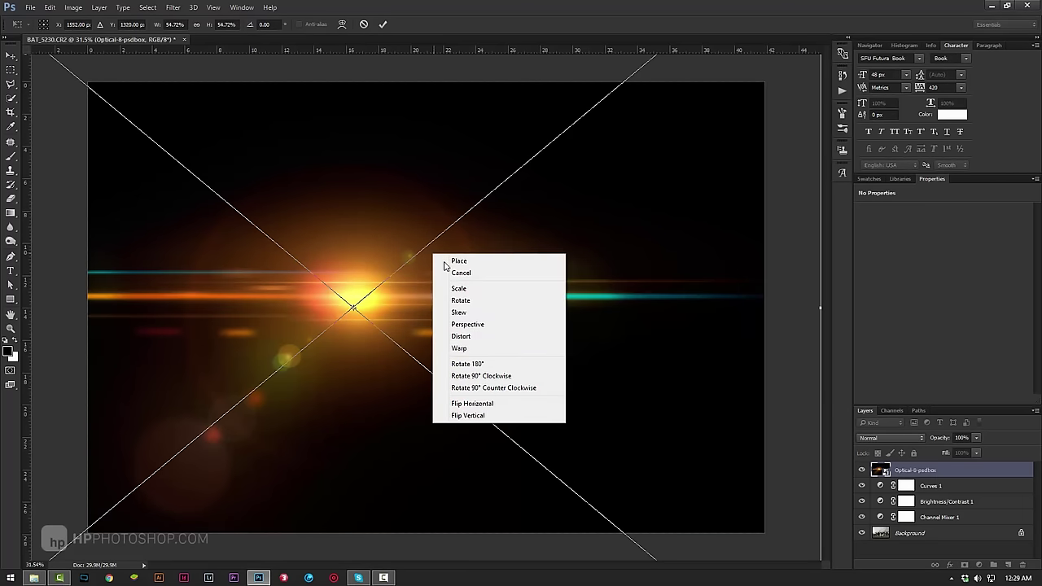
click(488, 403)
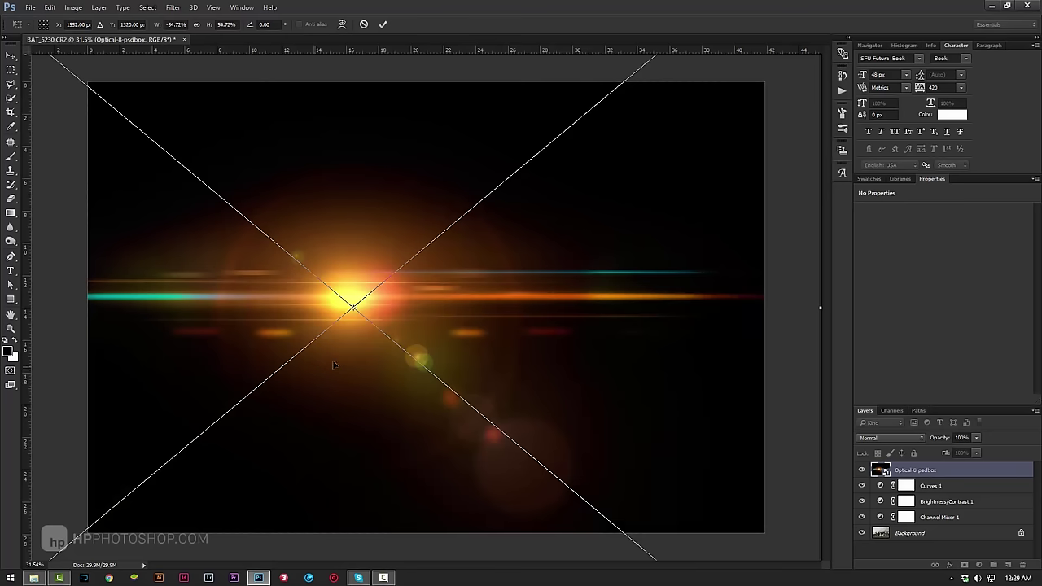
click(10, 328)
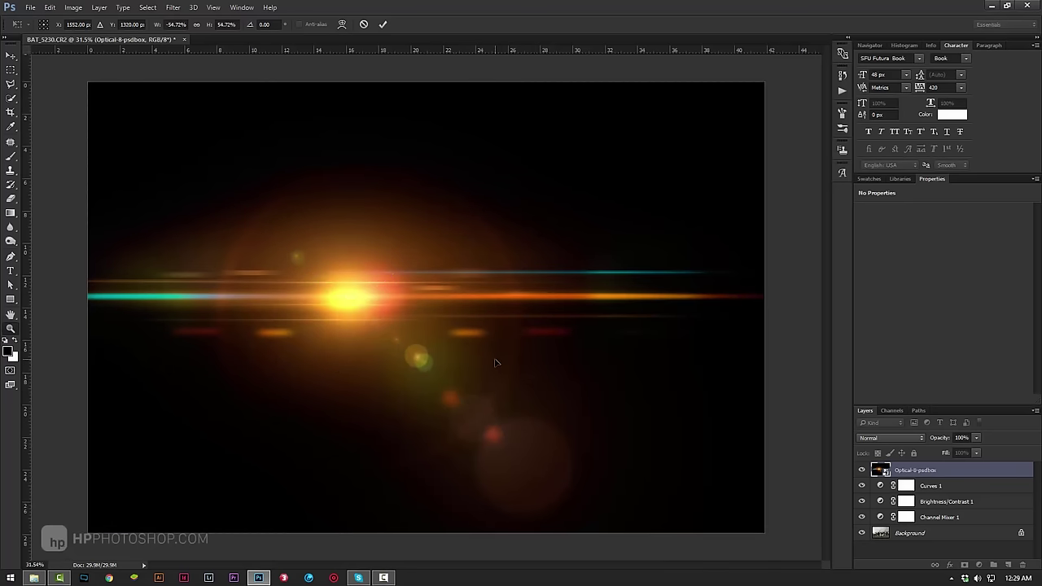
- Set the flare layer's blend mode to Screen
click(904, 439)
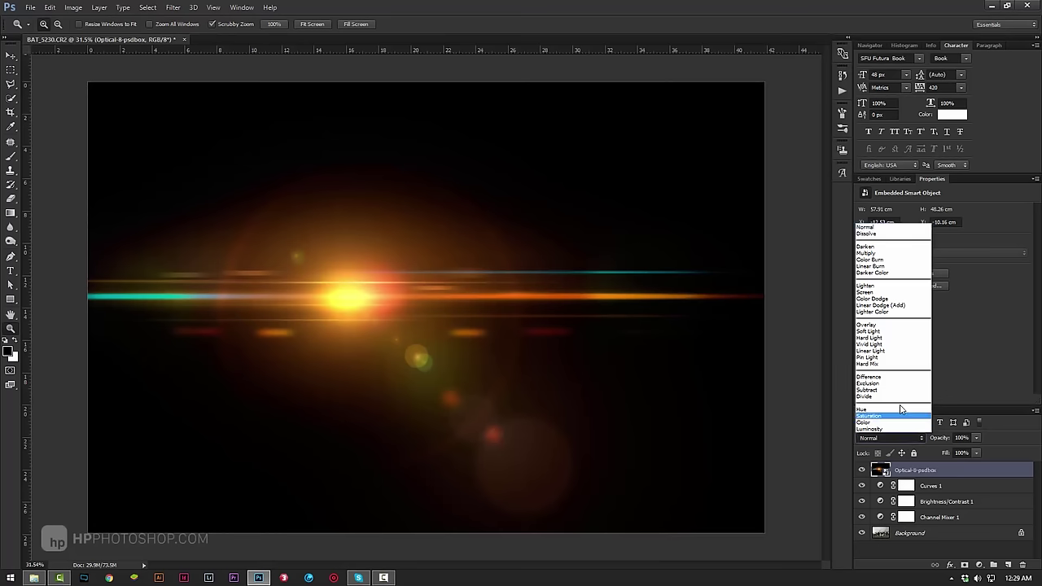
click(881, 470)
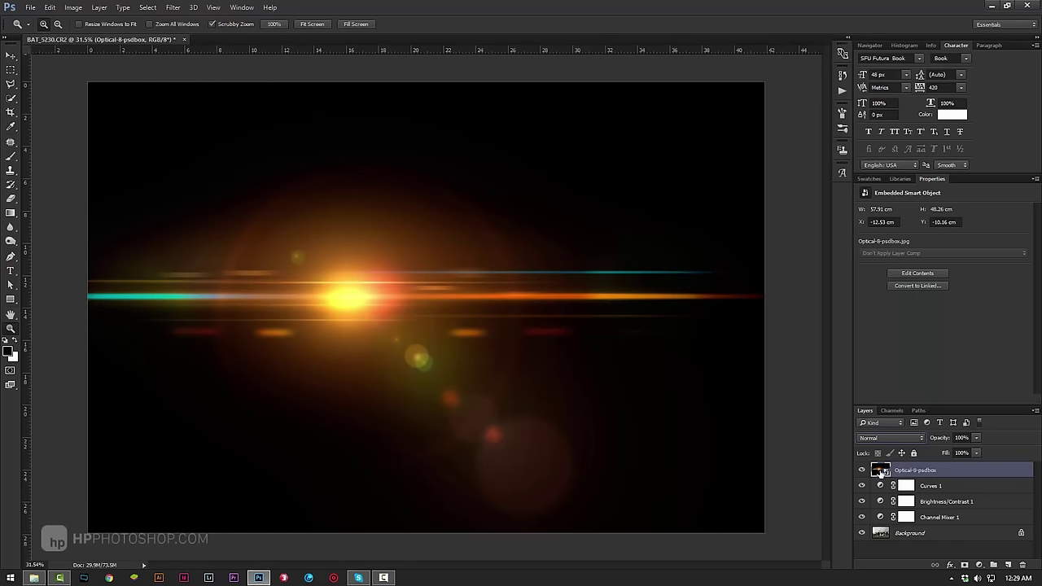
click(890, 440)
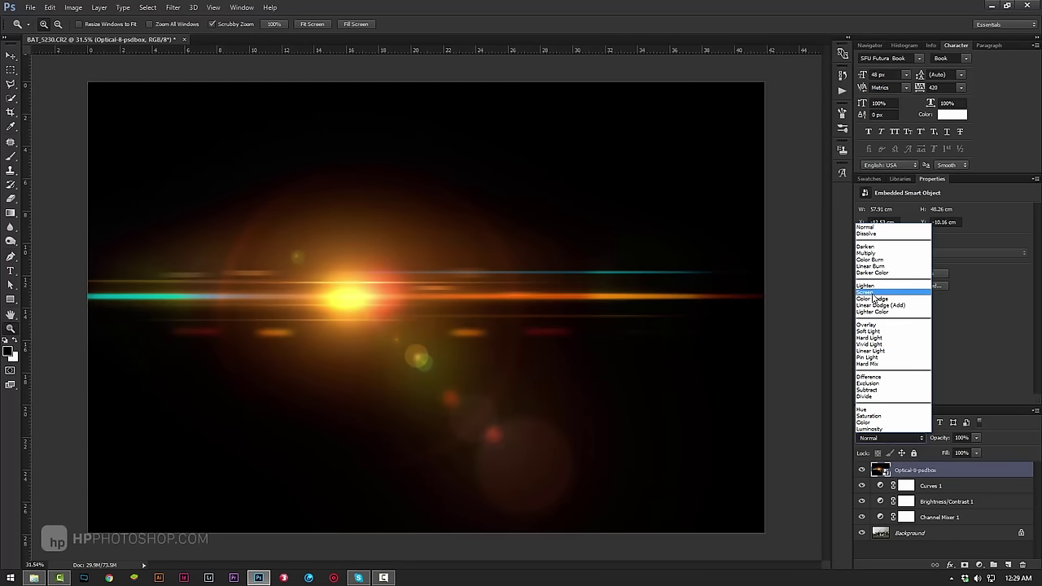
click(875, 292)
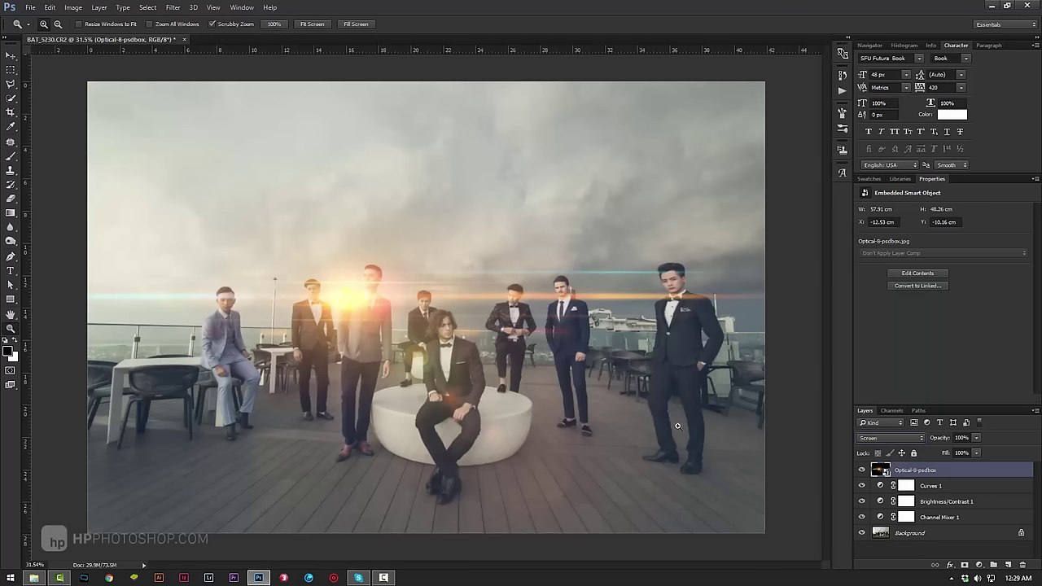
- Move the flare left and enlarge it to about 70%, then nudge it into place
click(11, 54)
mouse_move(625, 390)
mouse_down()
mouse_move(404, 355)
mouse_move(378, 397)
mouse_move(230, 393)
mouse_up()
key(ctrl+t)
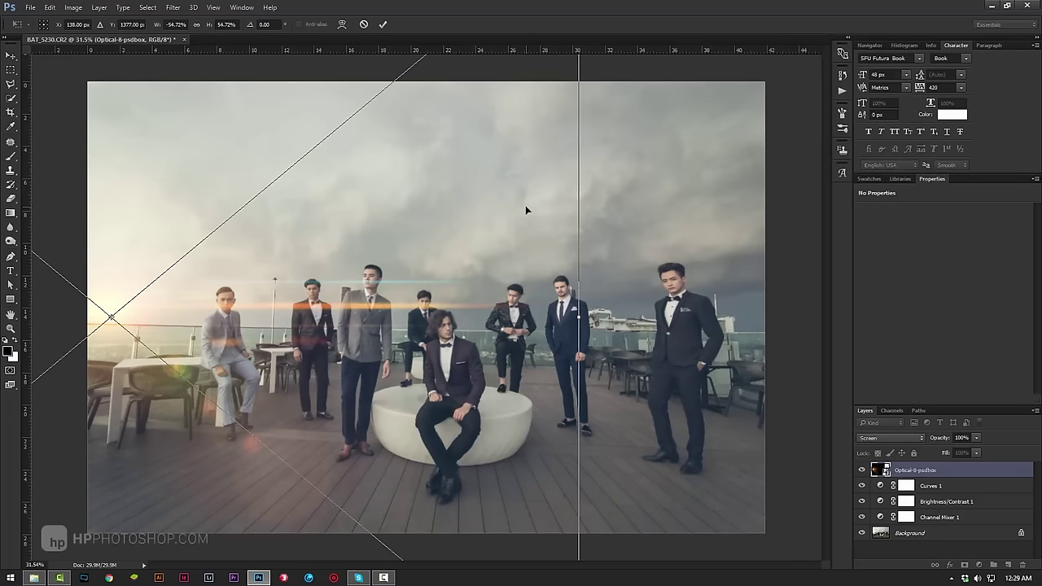
key(ctrl+minus)
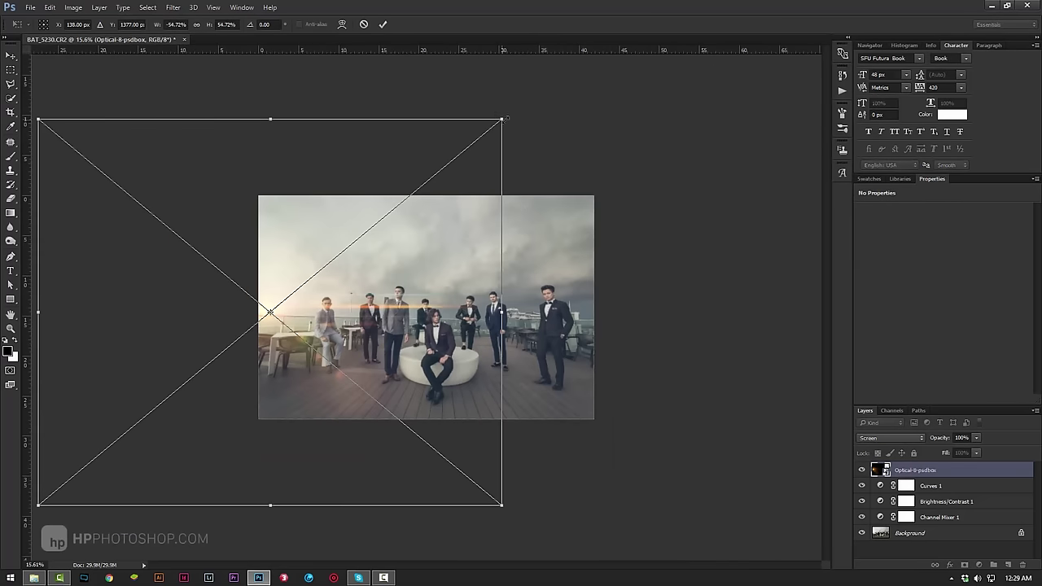
drag(502, 119, 566, 65)
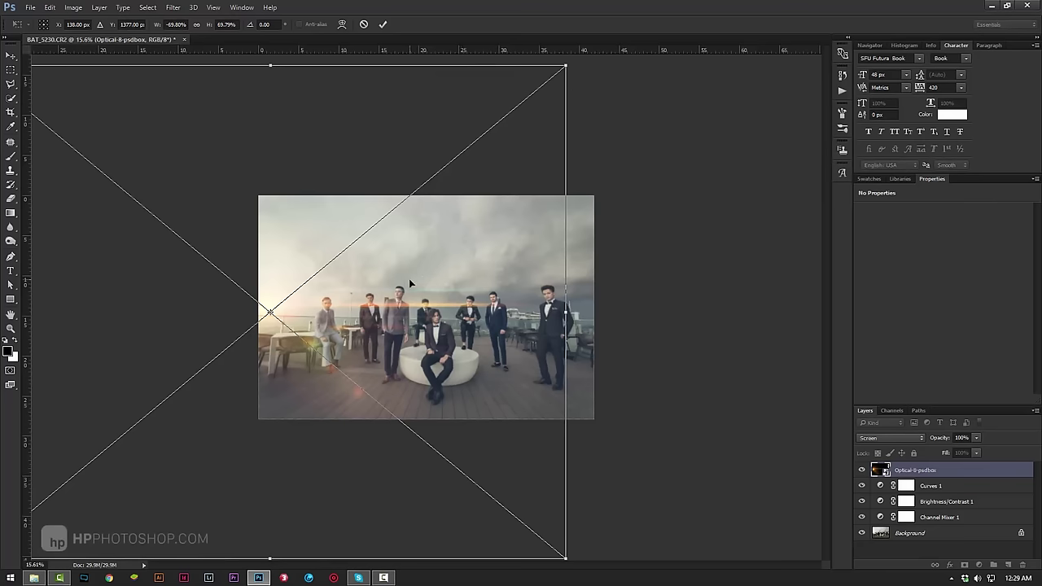
key(Return)
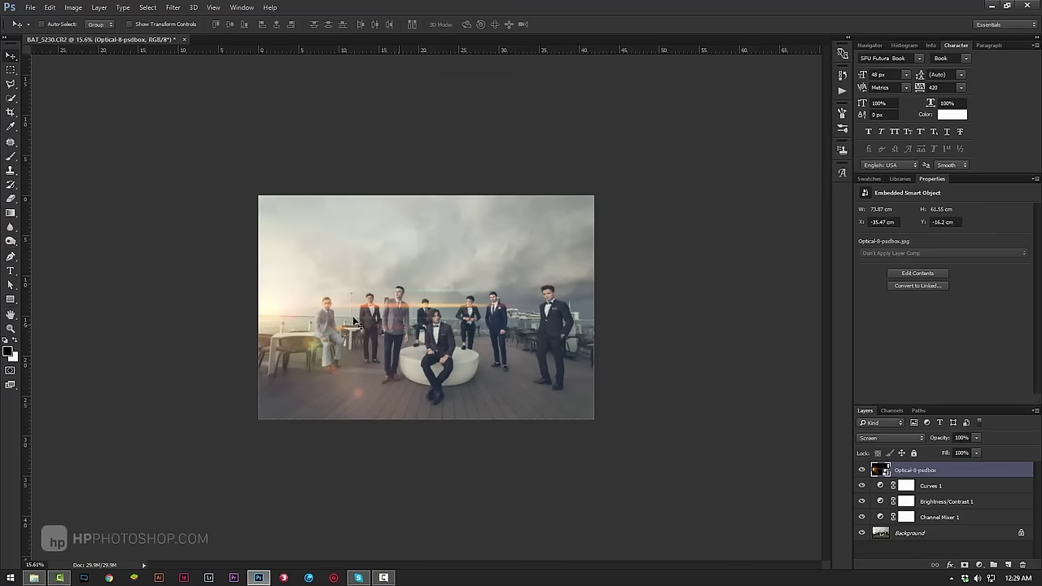
drag(287, 309, 284, 312)
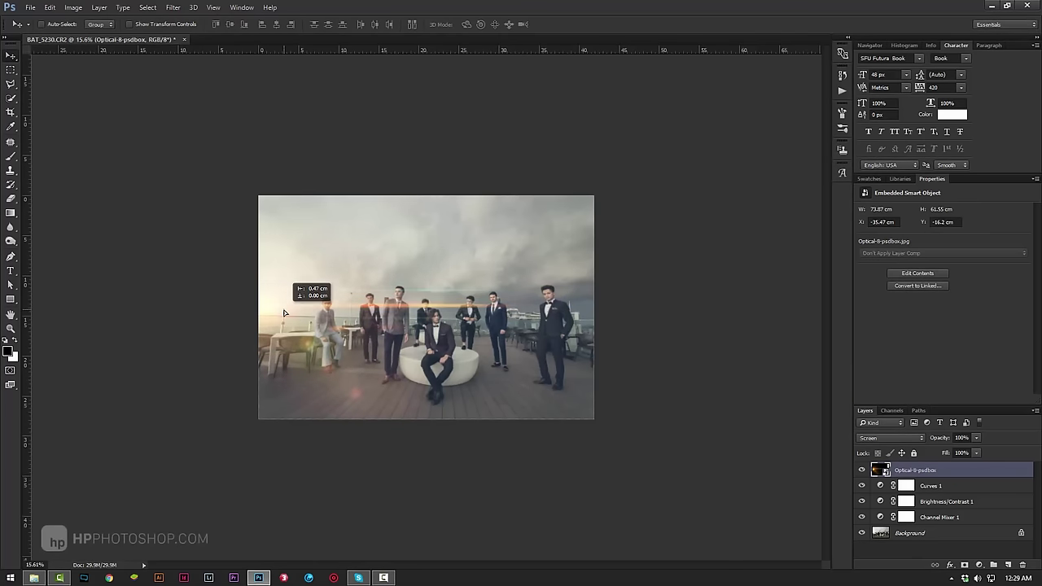
key(z)
drag(426, 308, 460, 325)
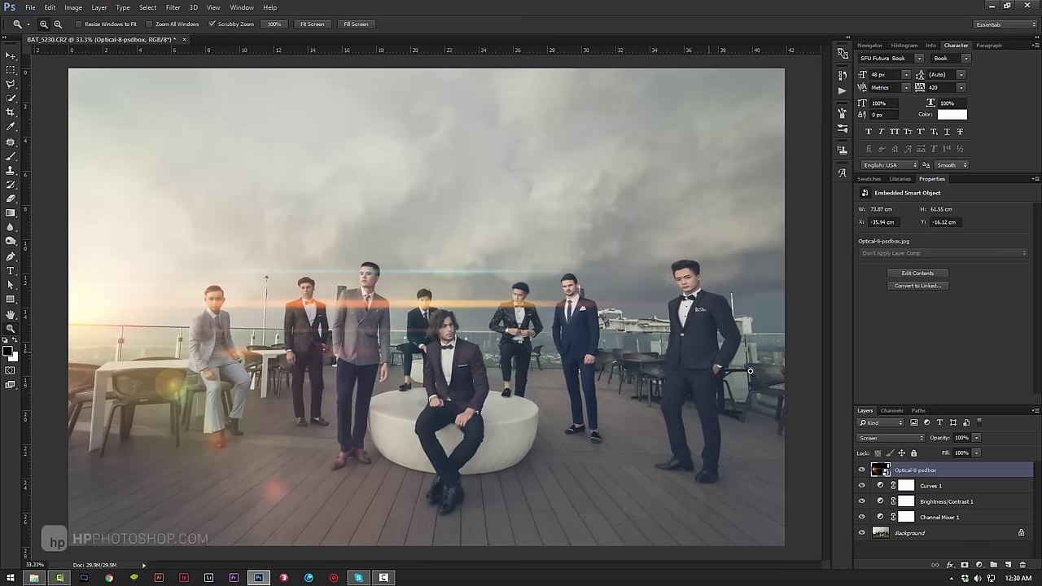
- Add a mask to the flare layer and set a black brush with 0% hardness, 40% flow
click(965, 561)
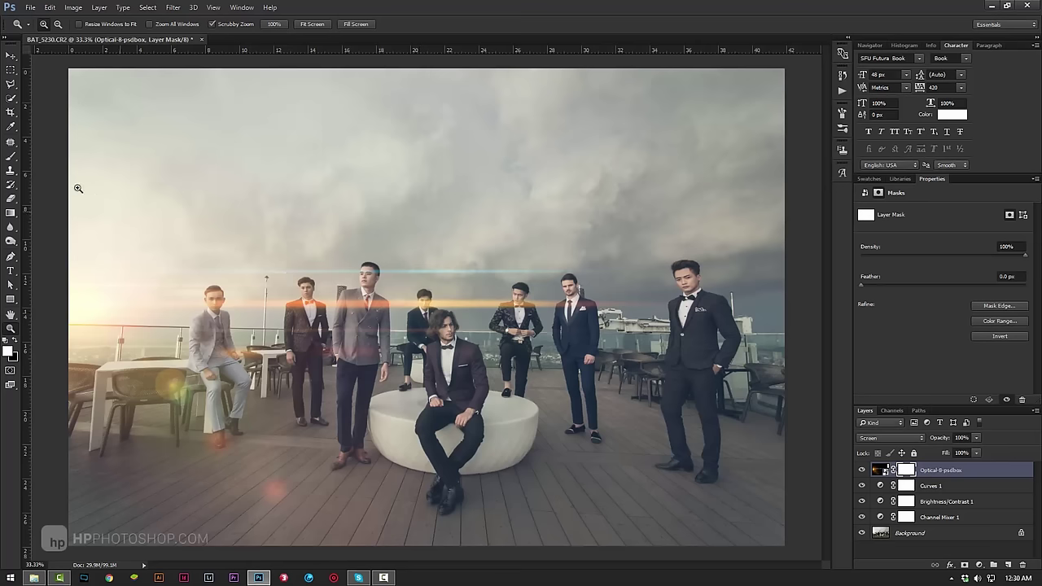
click(11, 156)
click(16, 343)
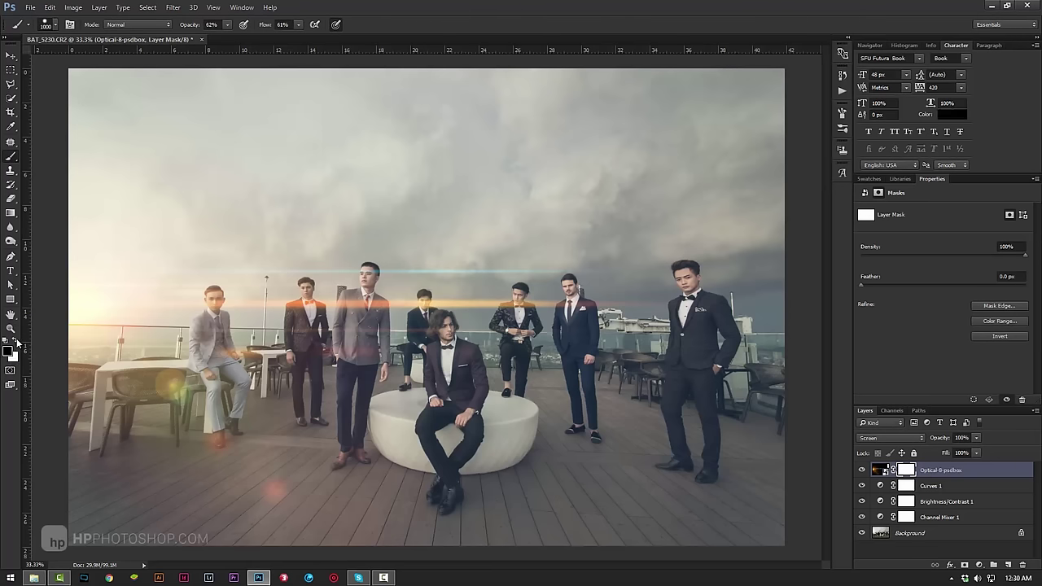
right_click(347, 268)
click(55, 24)
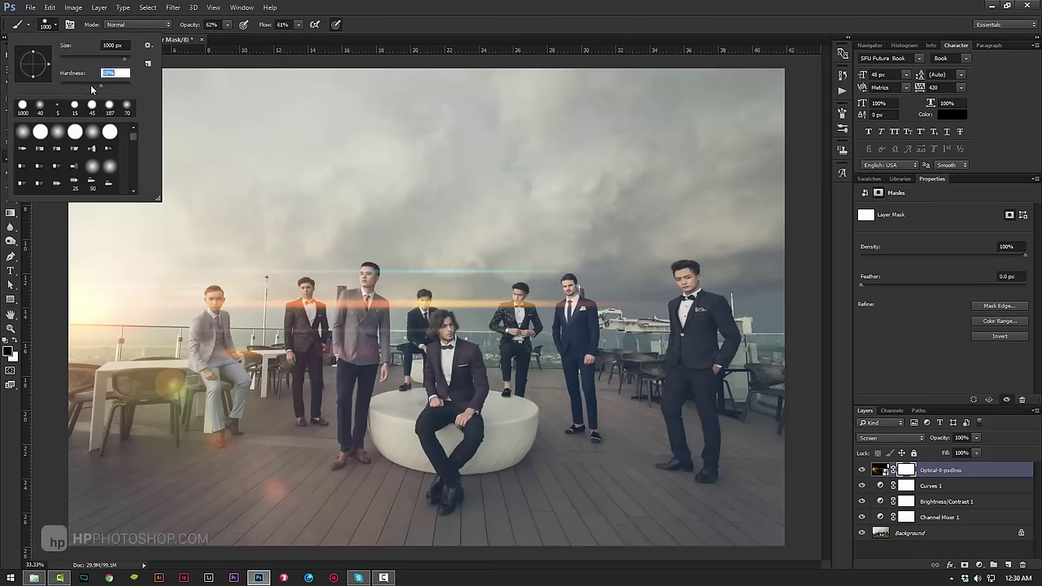
drag(91, 84, 35, 85)
key(Return)
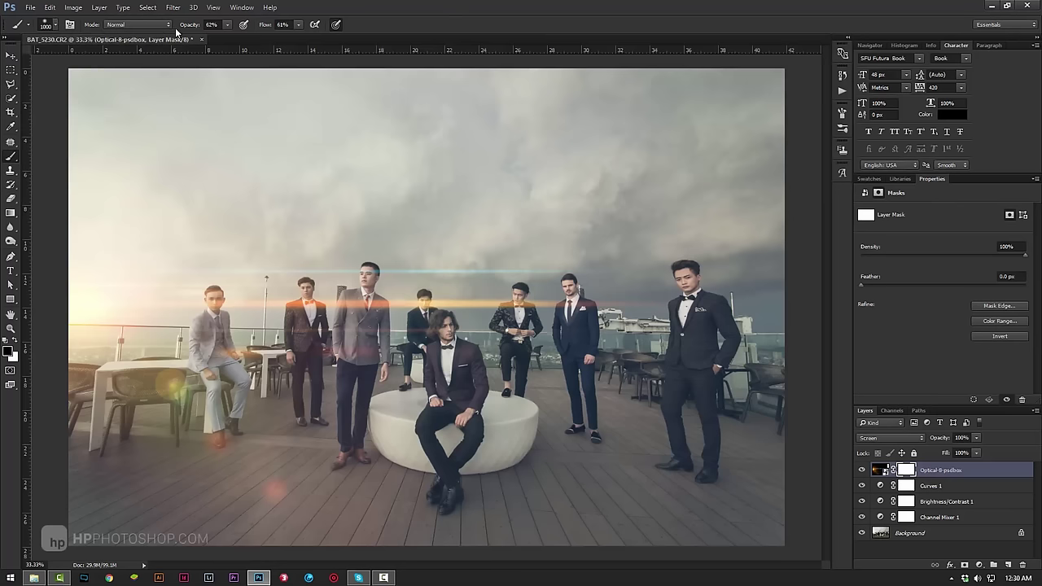
click(210, 25)
text(53)
drag(268, 26, 251, 26)
- Paint out the flare streak across the men's heads, keeping the left glow
drag(338, 222, 120, 228)
drag(286, 303, 592, 302)
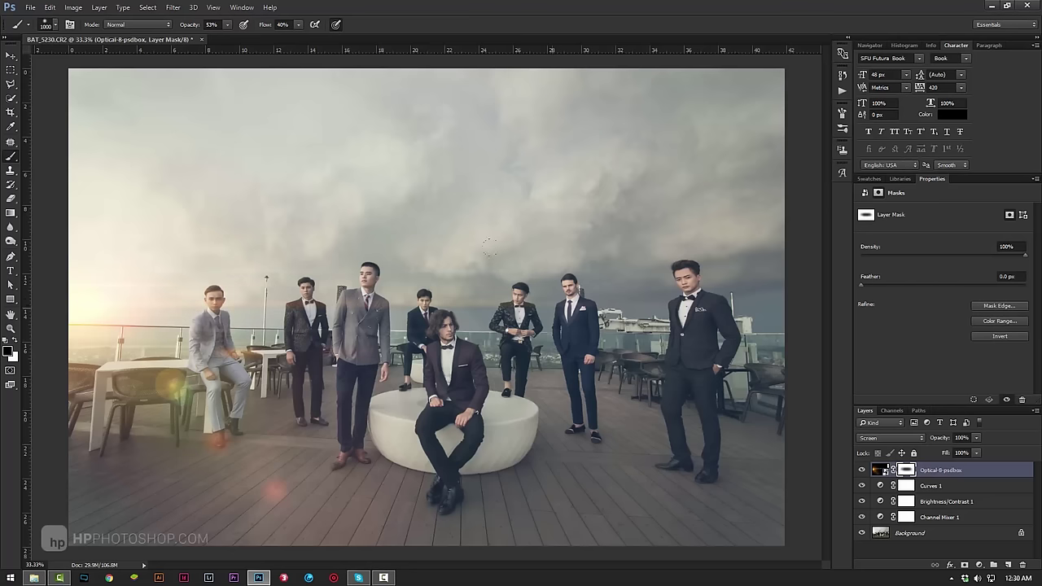
key(z)
alt+click(431, 375)
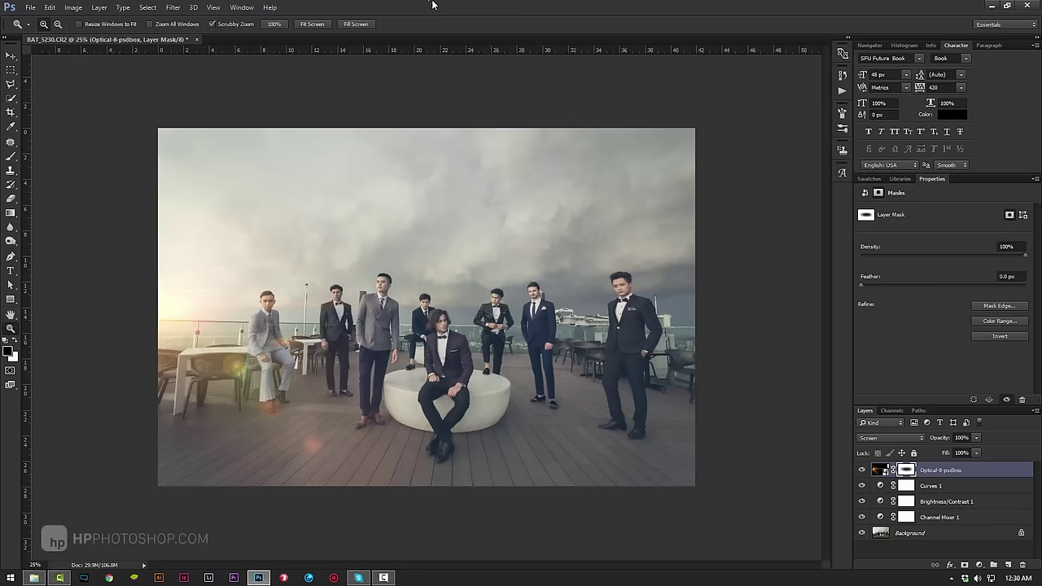
- Create a new top layer, Layer 1, and fill the whole canvas with 50% Gray
key(ctrl+shift+n)
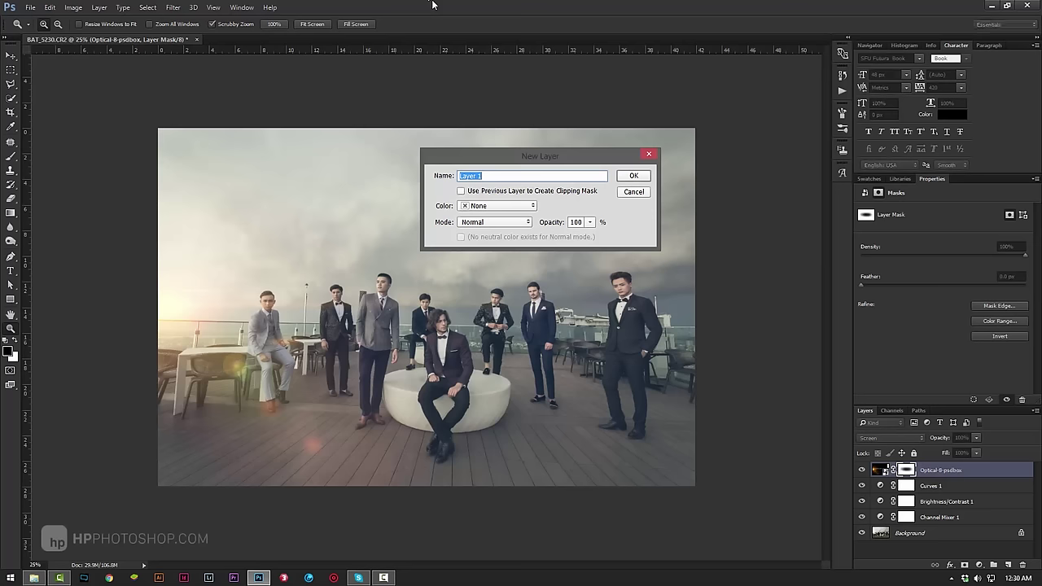
key(Return)
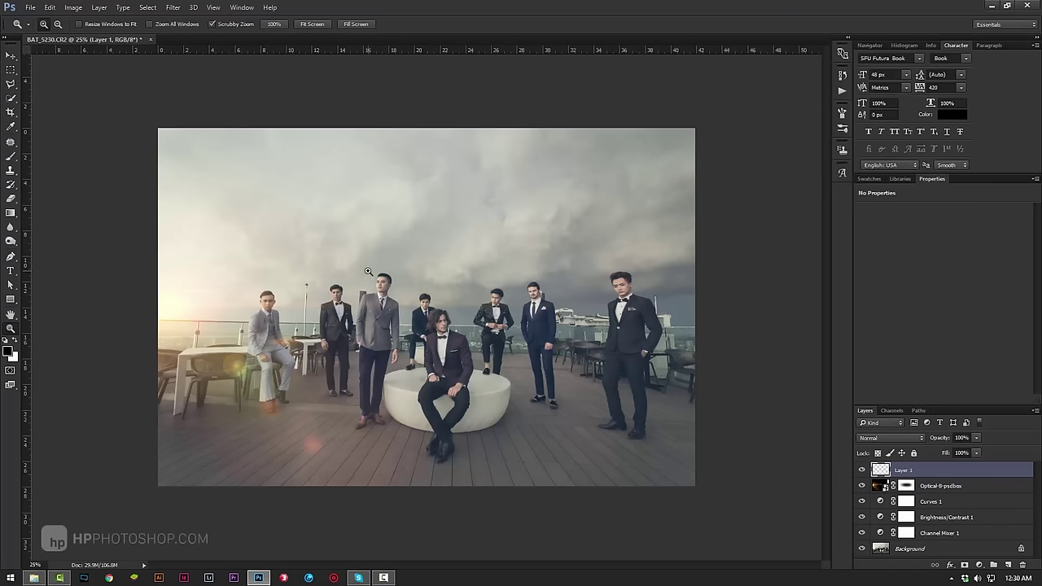
click(70, 7)
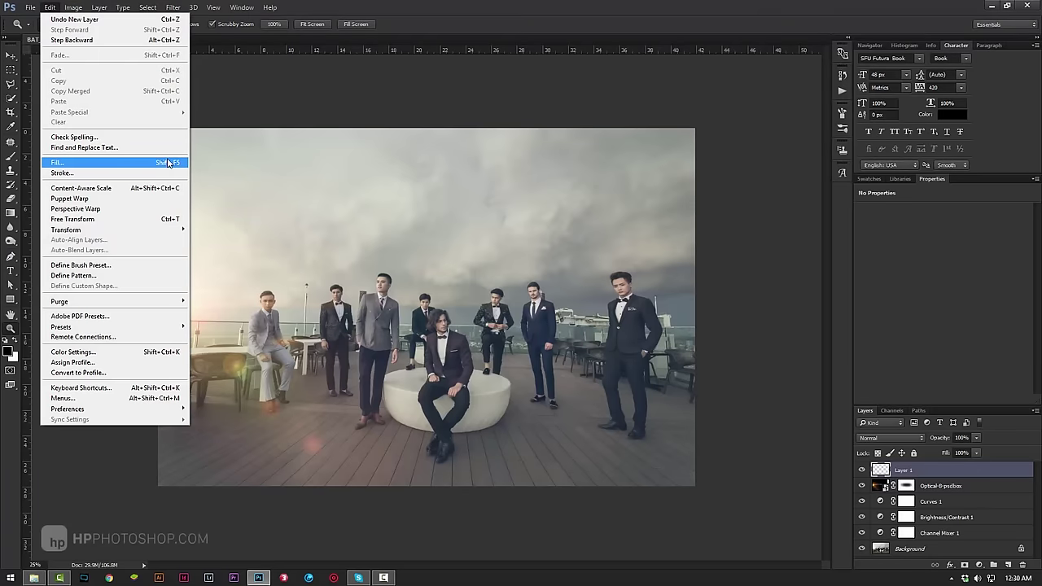
click(89, 161)
click(592, 198)
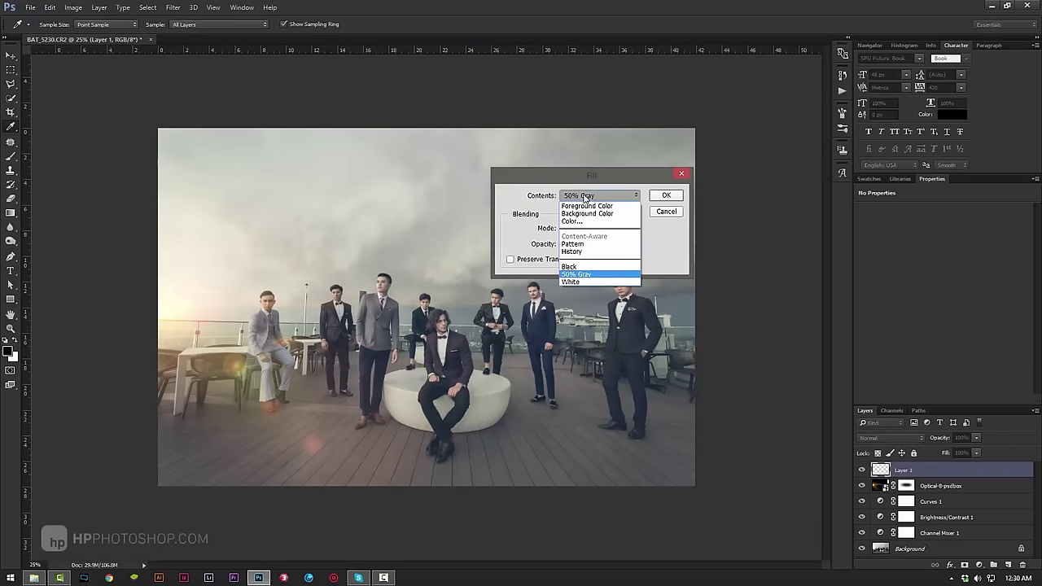
click(586, 278)
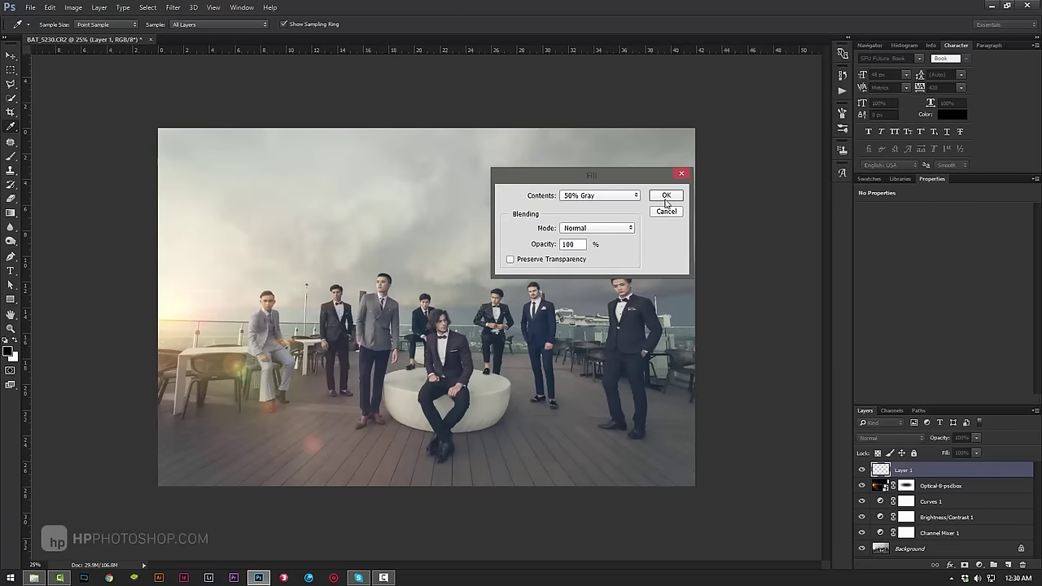
click(666, 197)
- Apply Add Noise to the gray Layer 1 to create film grain
key(z)
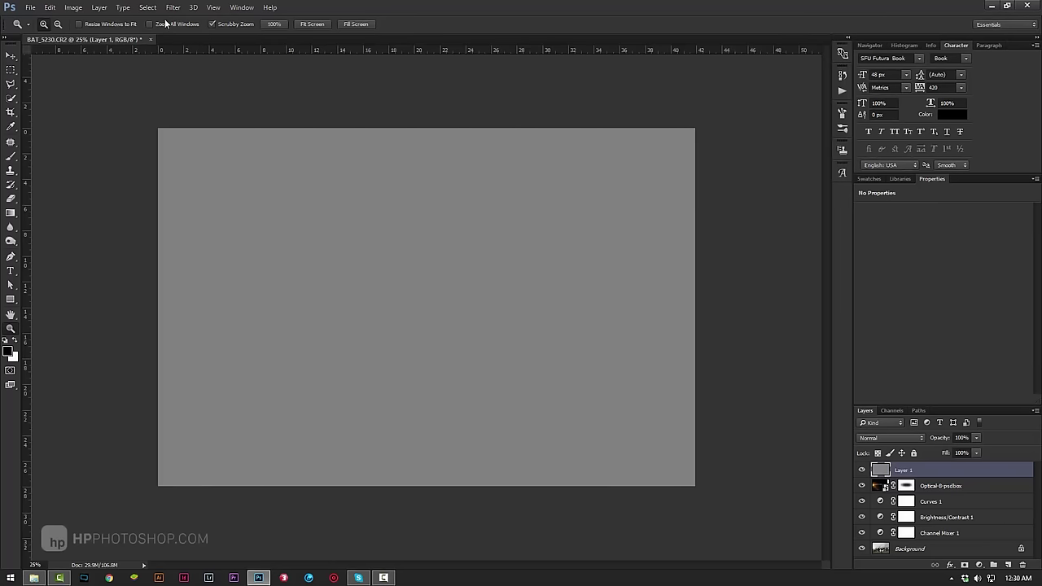
click(172, 7)
mouse_move(211, 116)
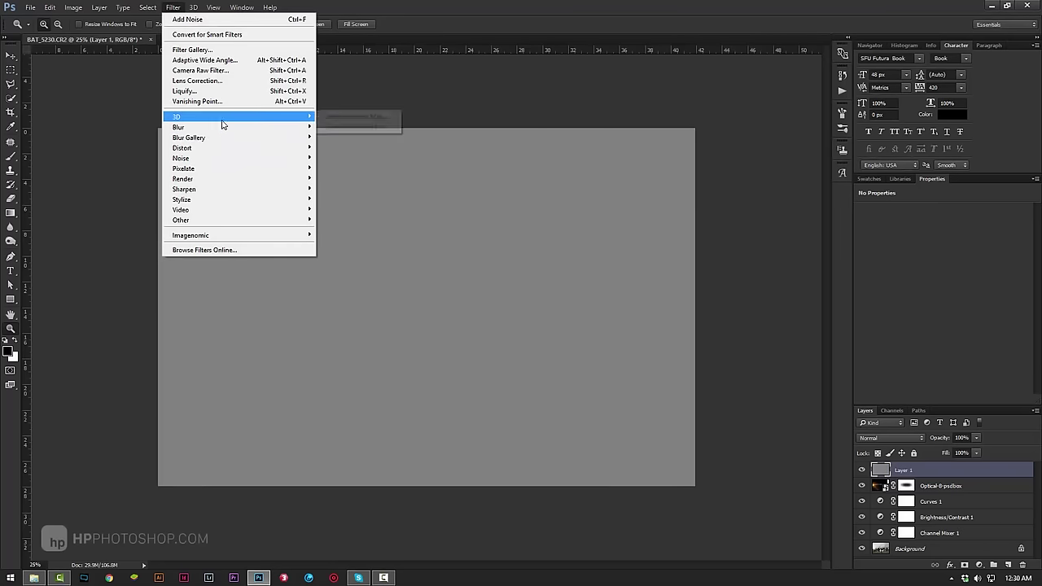
click(346, 158)
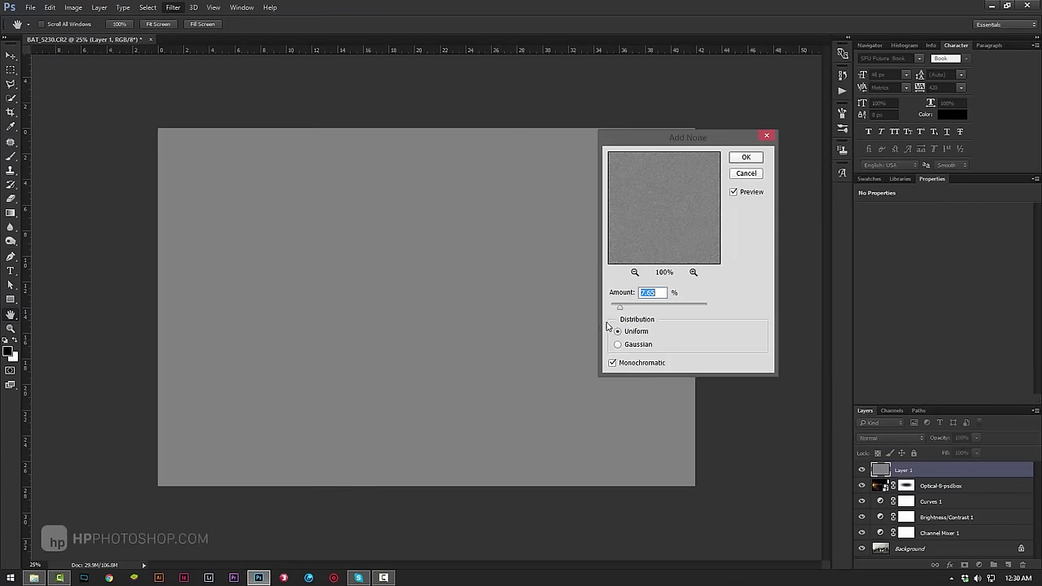
drag(623, 310, 624, 310)
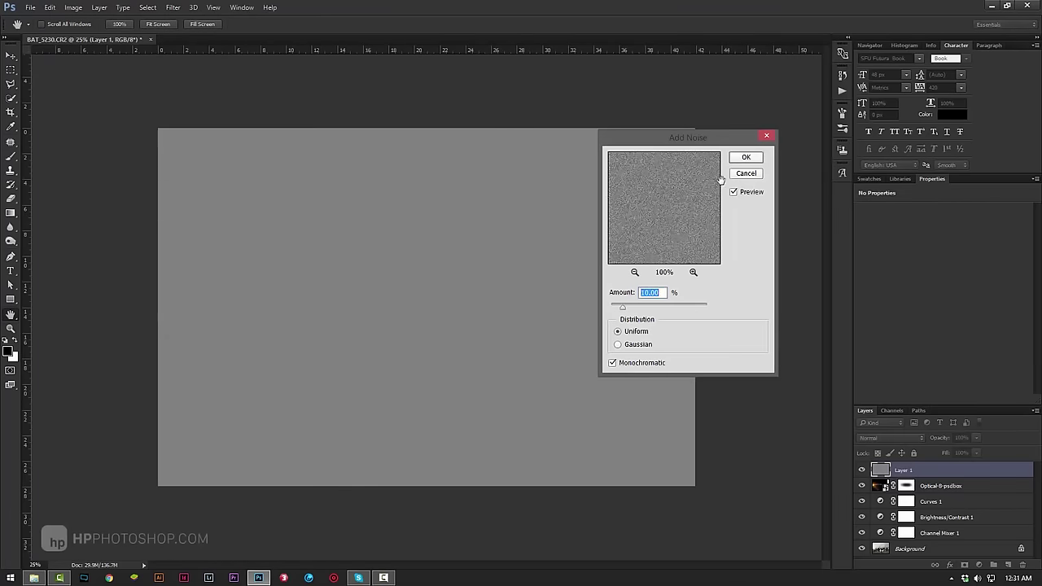
click(745, 157)
key(z)
mouse_move(419, 311)
mouse_down()
mouse_move(493, 295)
mouse_move(472, 301)
mouse_up()
- Blend Layer 1 in Soft Light and toggle its visibility to compare the grain up close
click(893, 438)
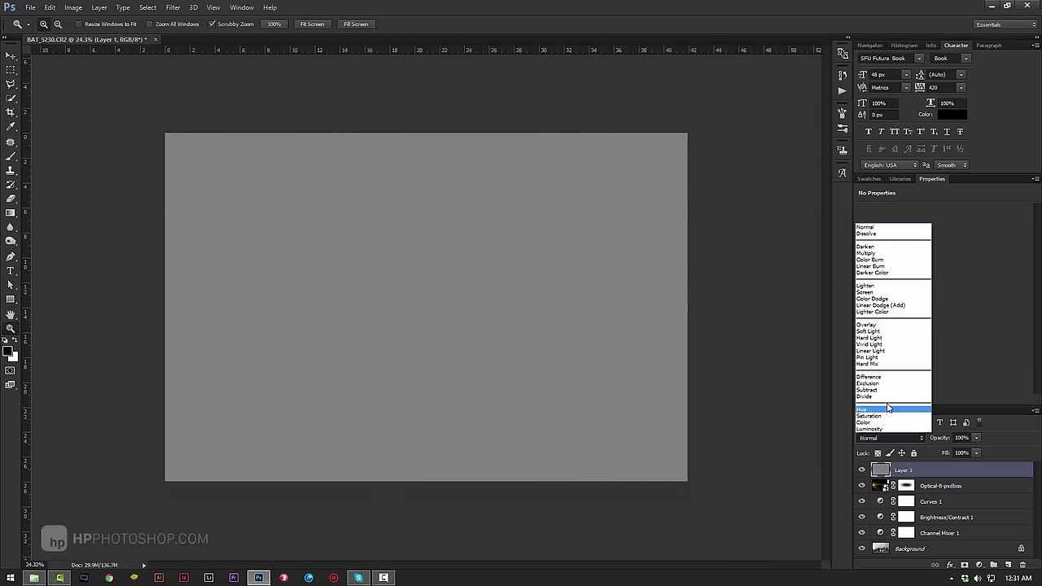
click(878, 332)
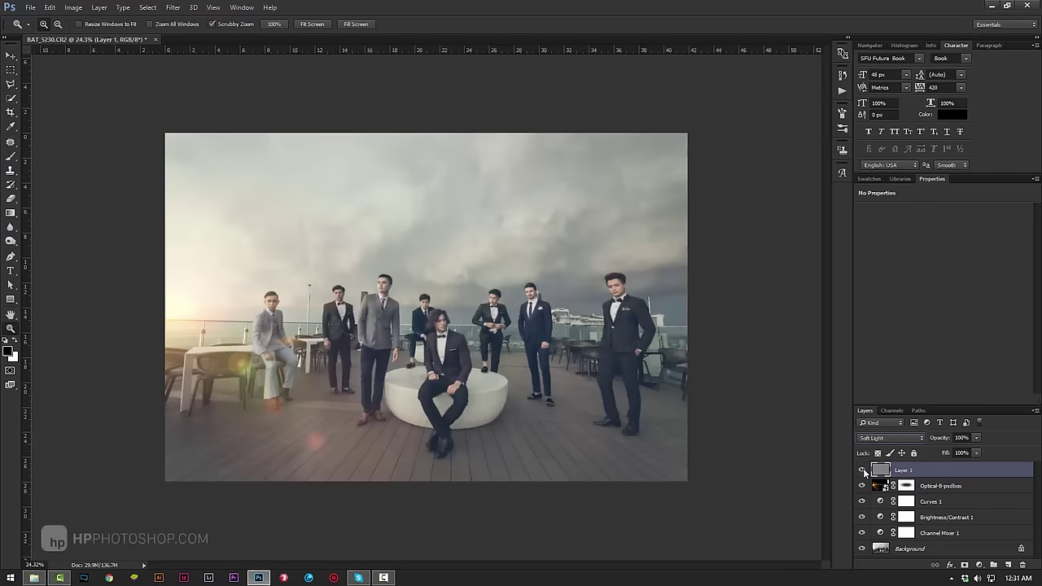
drag(410, 304, 488, 304)
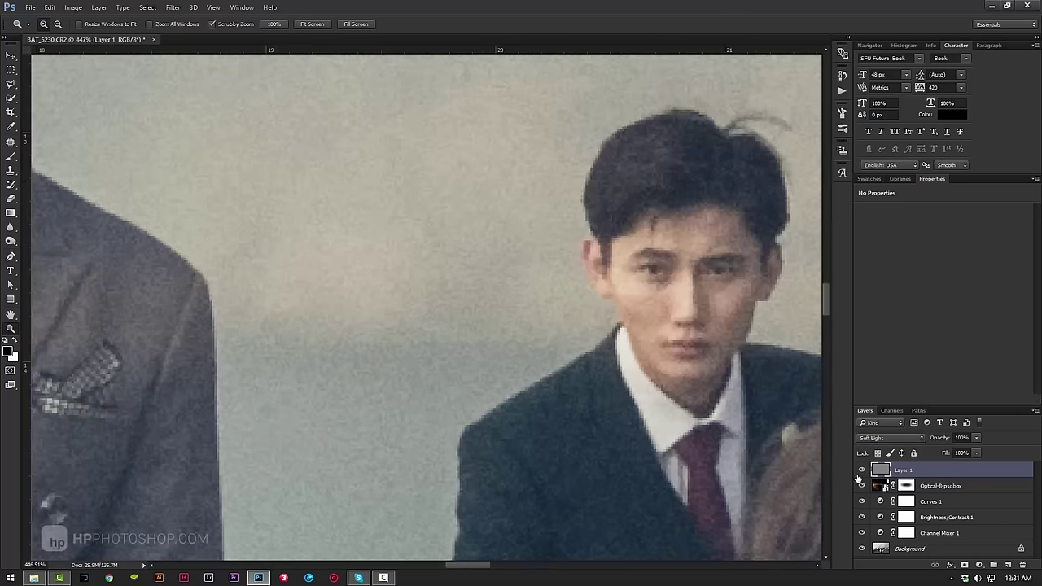
click(861, 471)
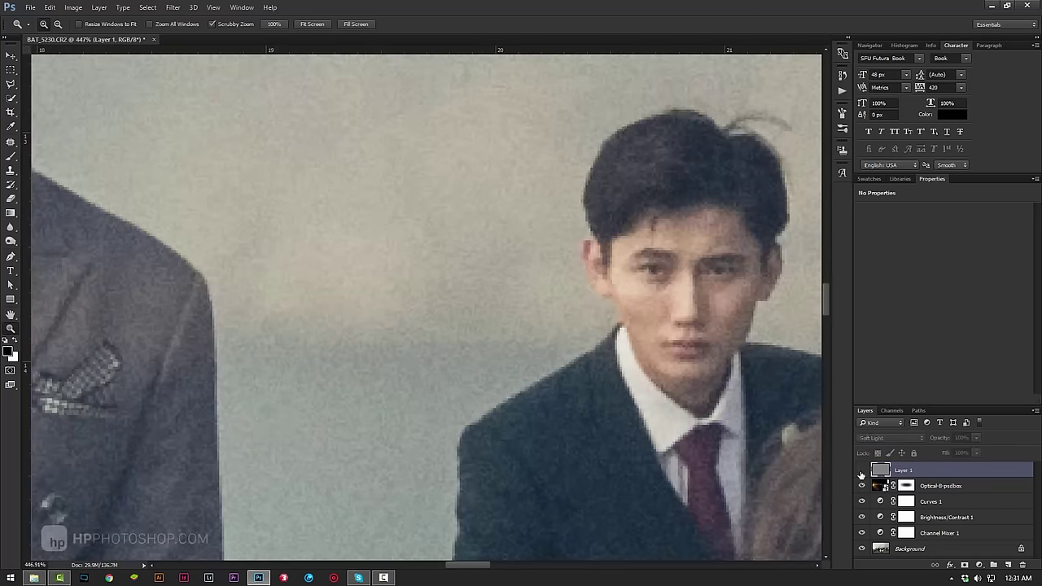
click(181, 10)
mouse_move(179, 127)
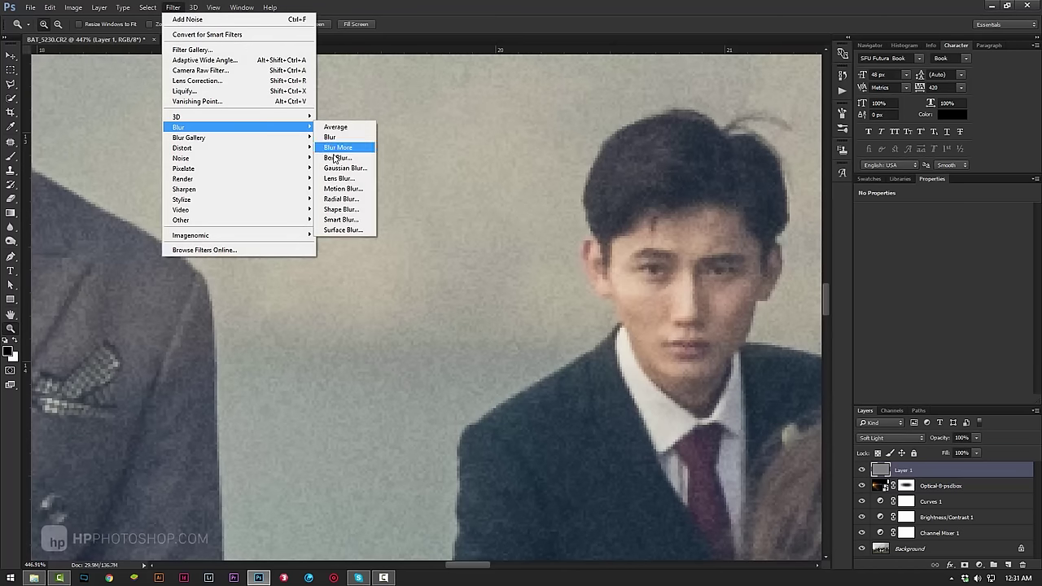
- Soften the grain with a 1-pixel Gaussian Blur, then zoom out to the whole photo
click(341, 169)
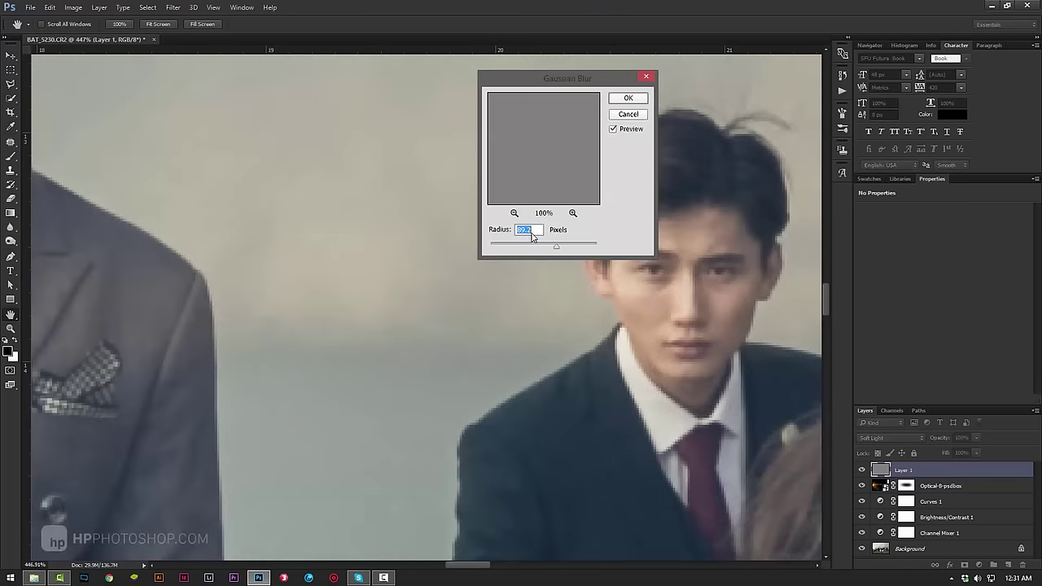
text(1)
click(487, 233)
click(628, 97)
key(z)
right_click(496, 243)
click(514, 261)
drag(470, 342, 235, 378)
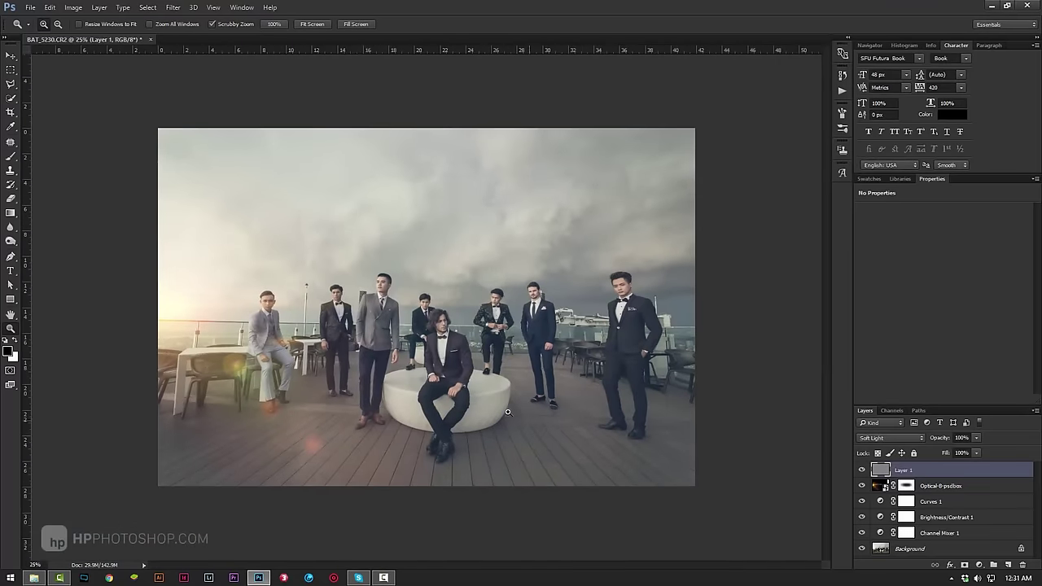
- Crop at 2.35:1 with the photo shifted up in the frame, then merge visible layers
click(10, 112)
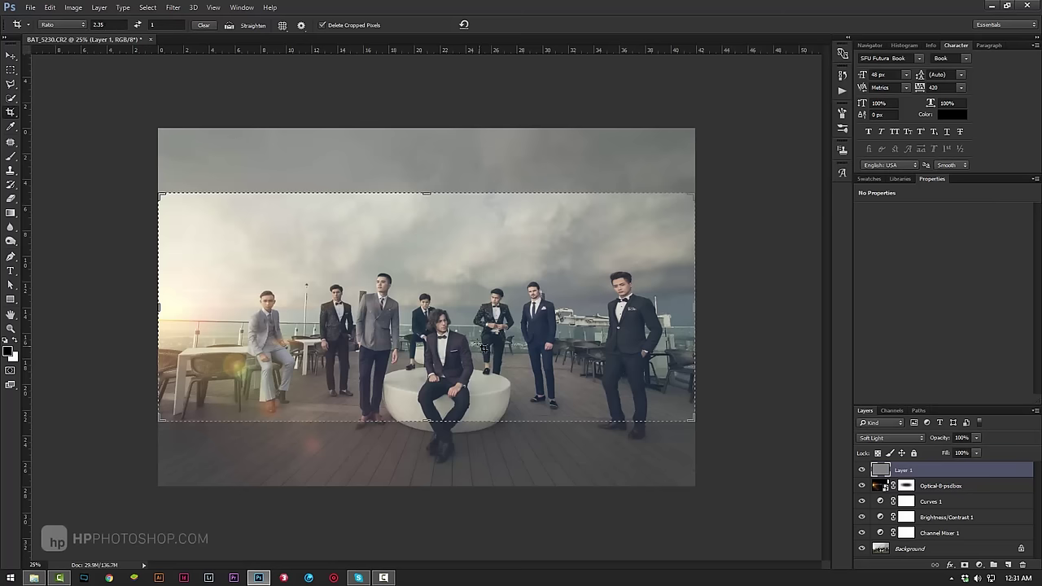
click(487, 305)
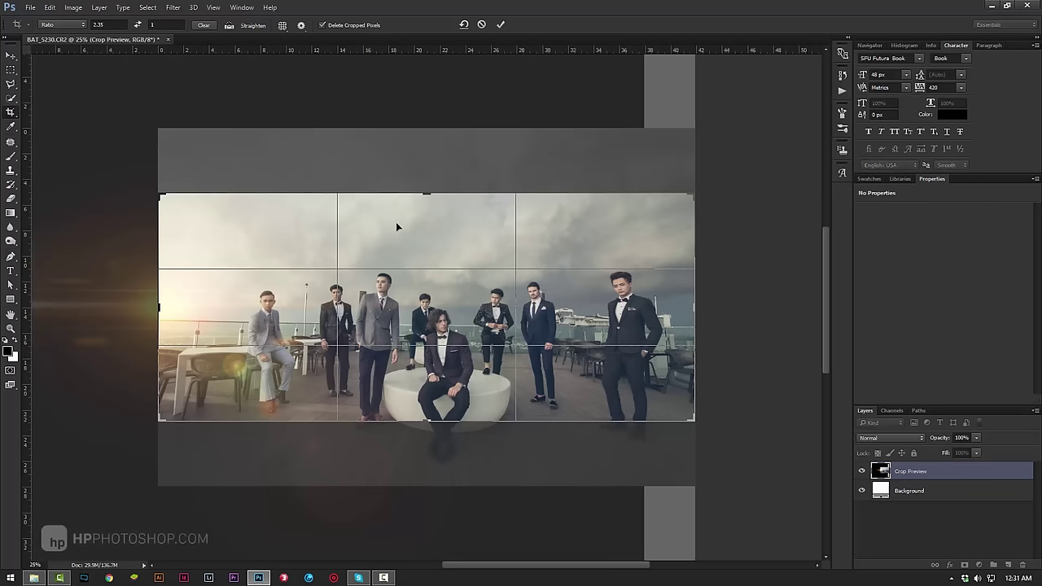
drag(499, 332, 507, 288)
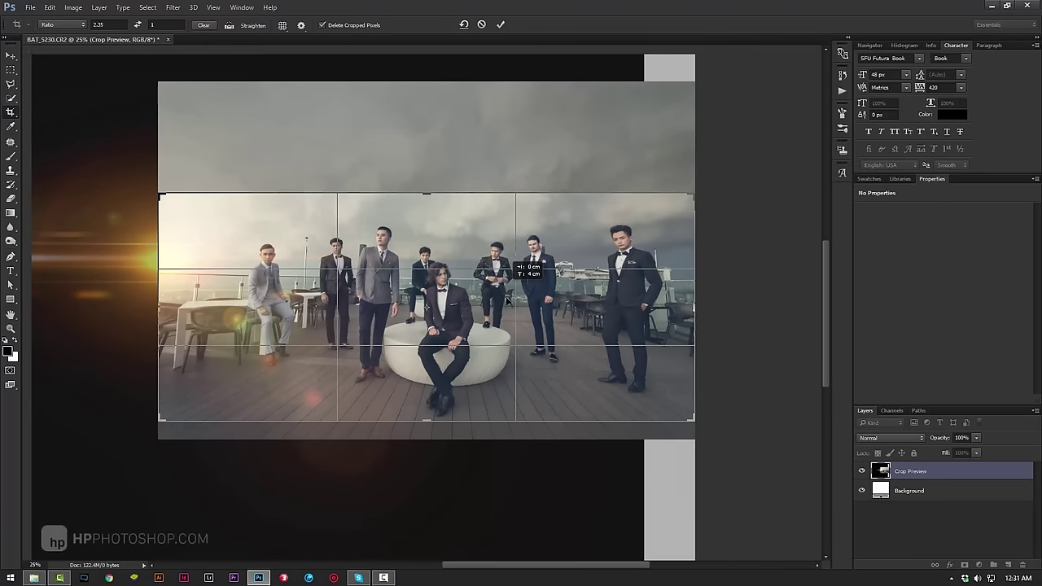
drag(507, 289, 503, 290)
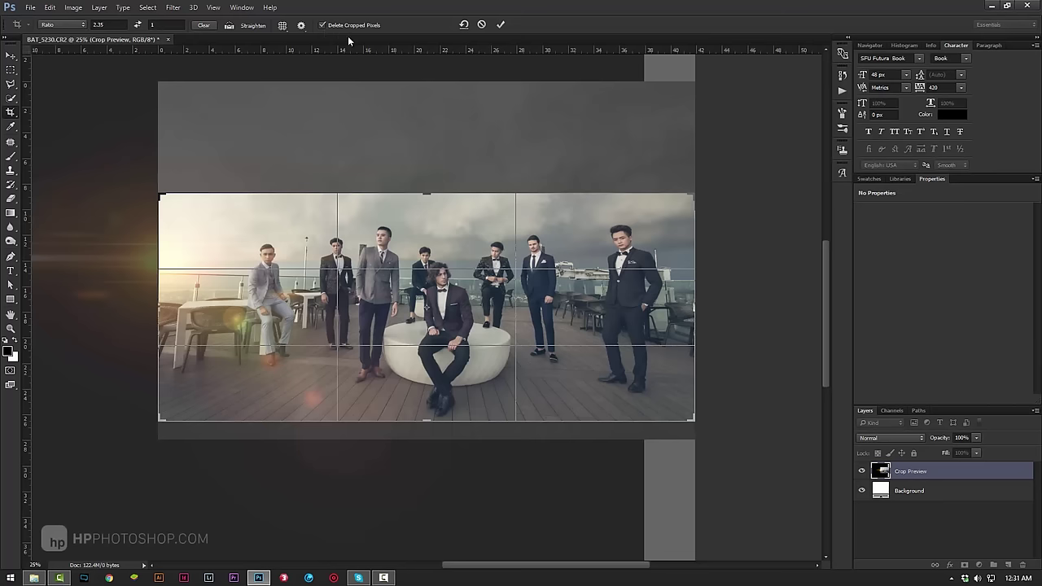
click(499, 25)
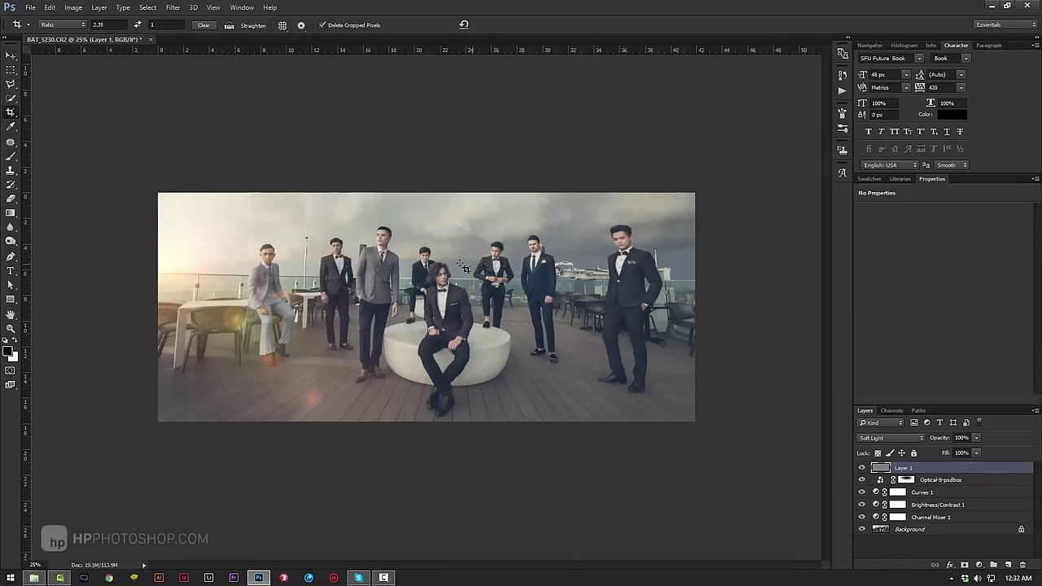
key(ctrl)
key(ctrl+shift+e)
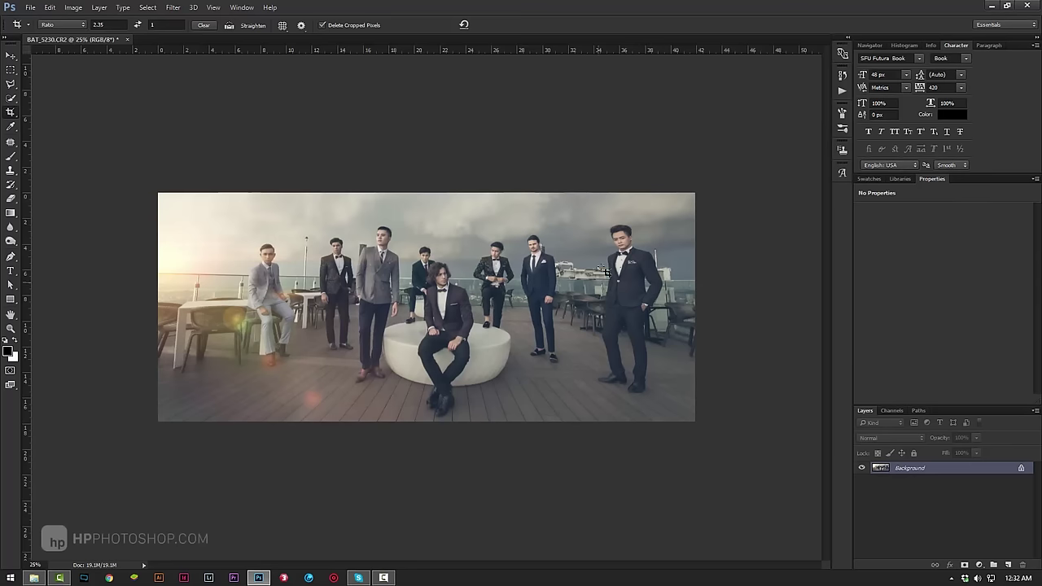
- Increase canvas height by a relative 35 percent with Black as the extension colour
click(58, 7)
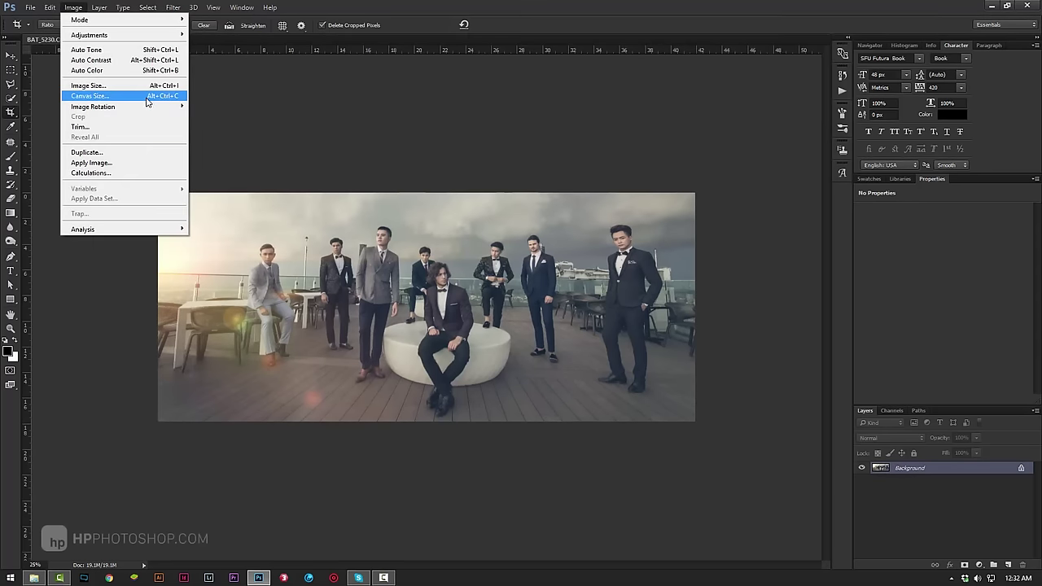
click(166, 97)
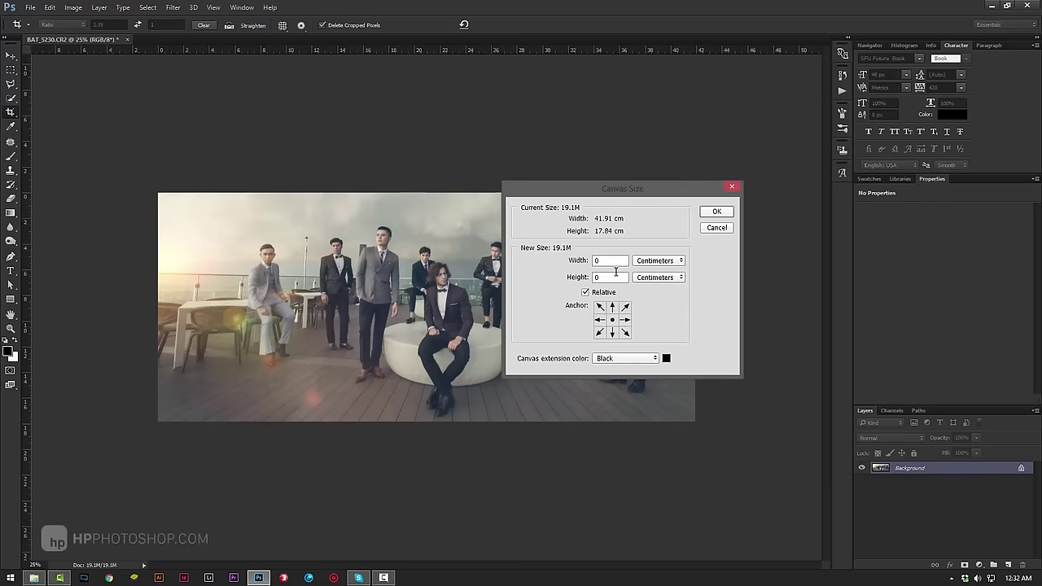
double_click(606, 278)
click(656, 280)
click(659, 280)
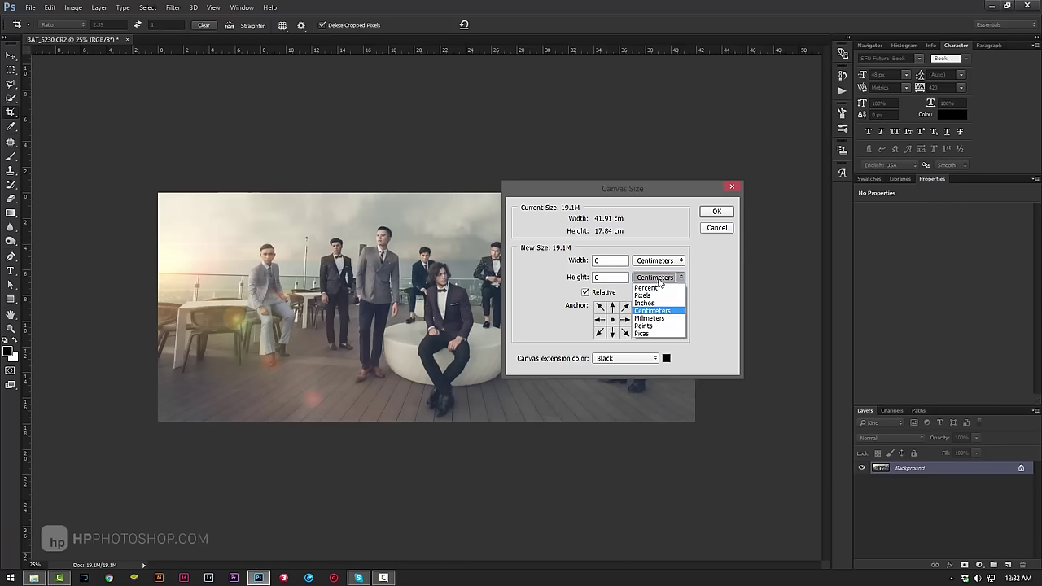
click(646, 288)
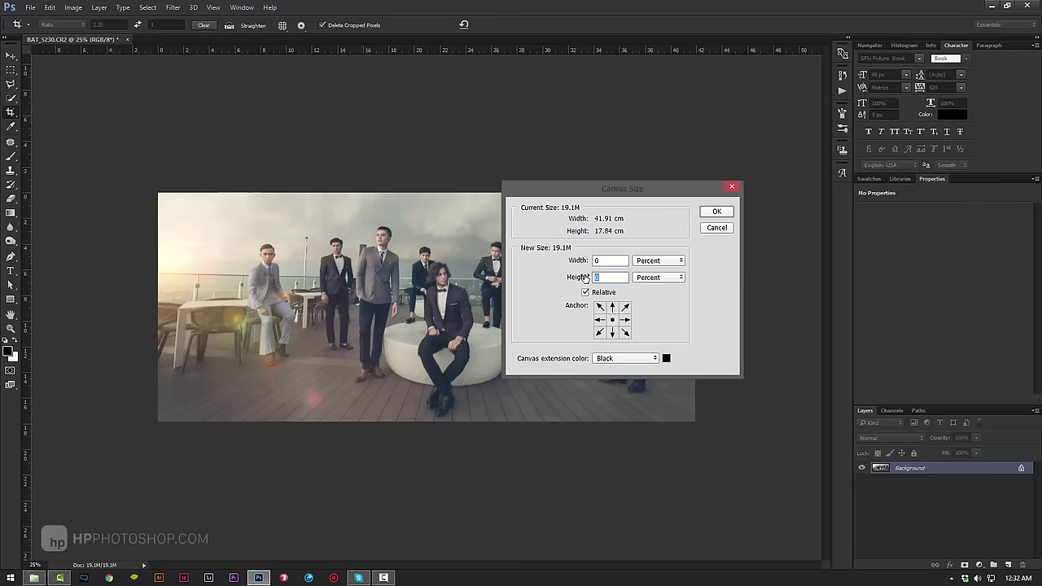
text(35)
click(634, 359)
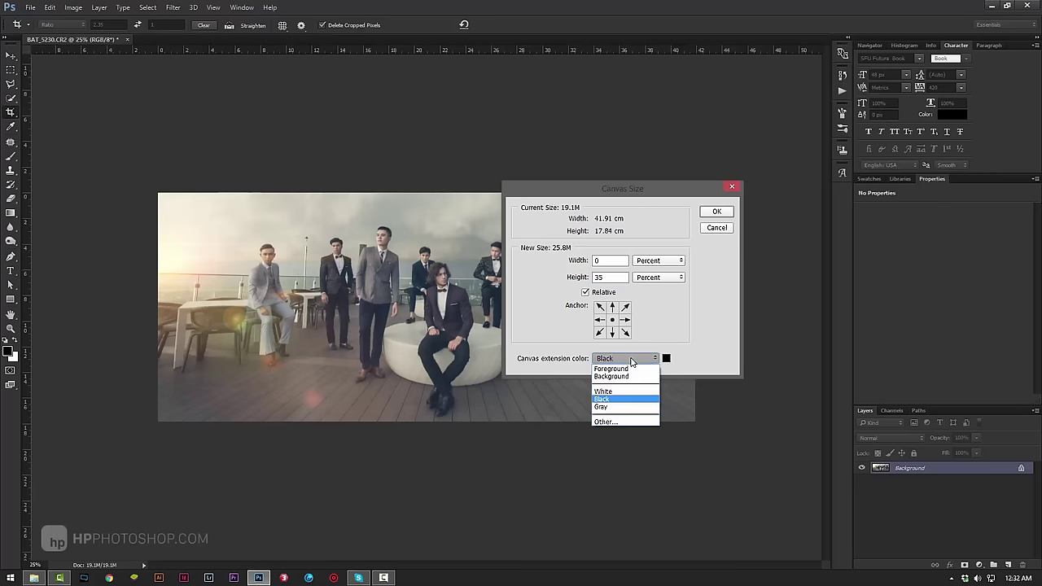
click(608, 400)
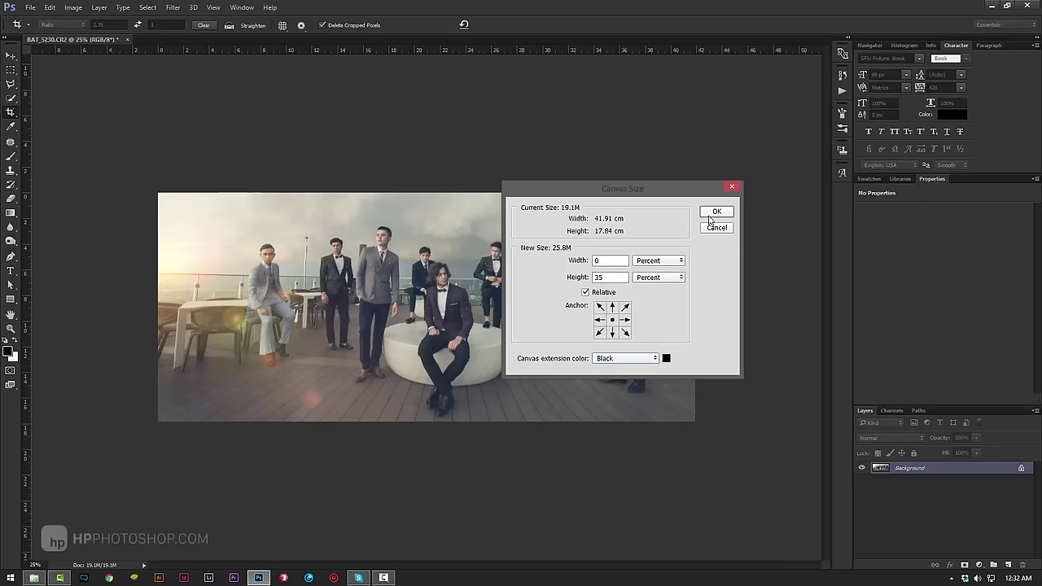
click(718, 212)
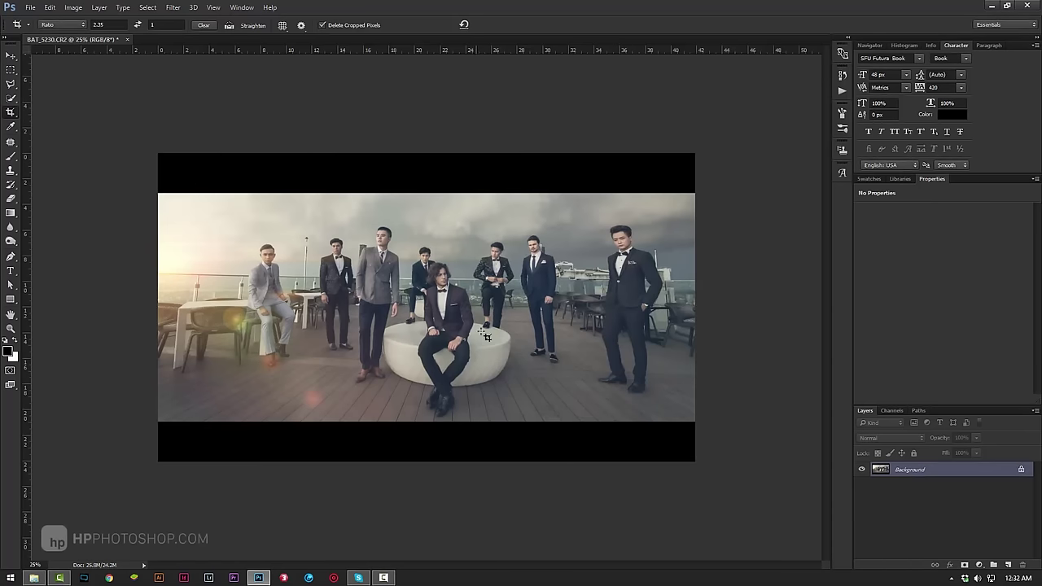
- Zoom in on the letterboxed photo and delete Snapshot 1 from the History panel
key(z)
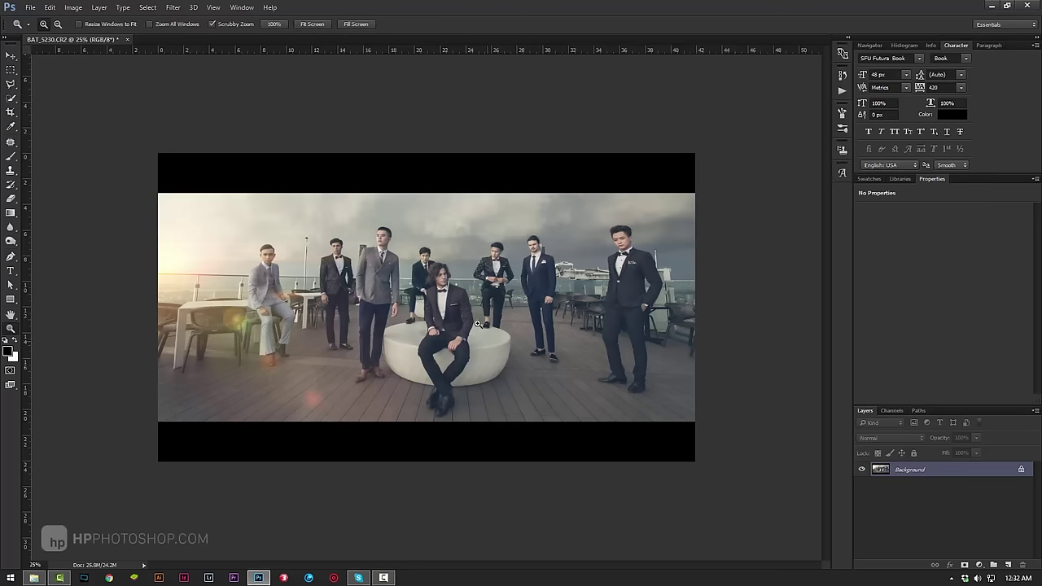
mouse_move(478, 324)
mouse_down()
mouse_move(496, 329)
mouse_move(461, 347)
mouse_up()
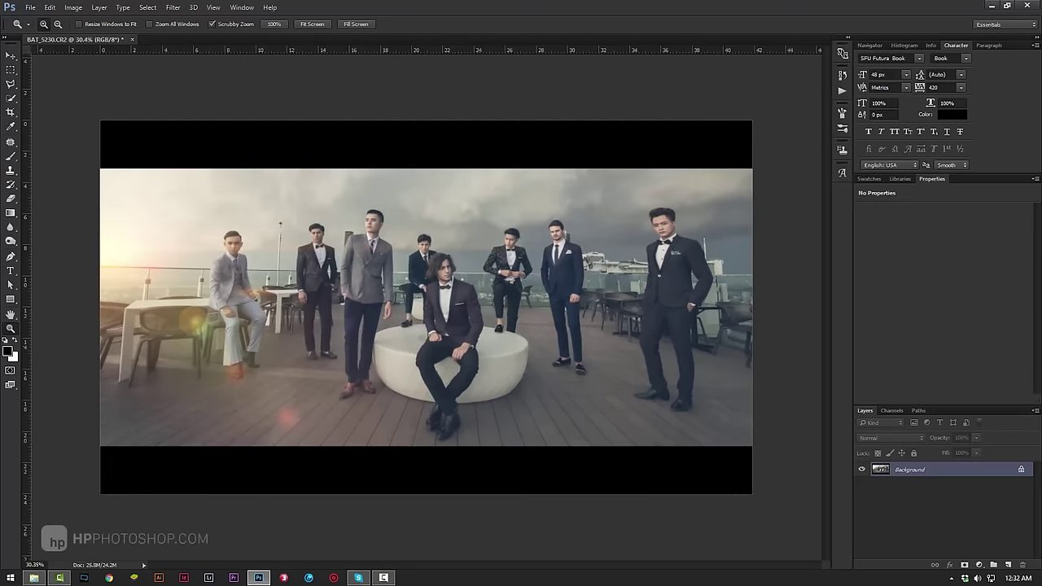
click(500, 284)
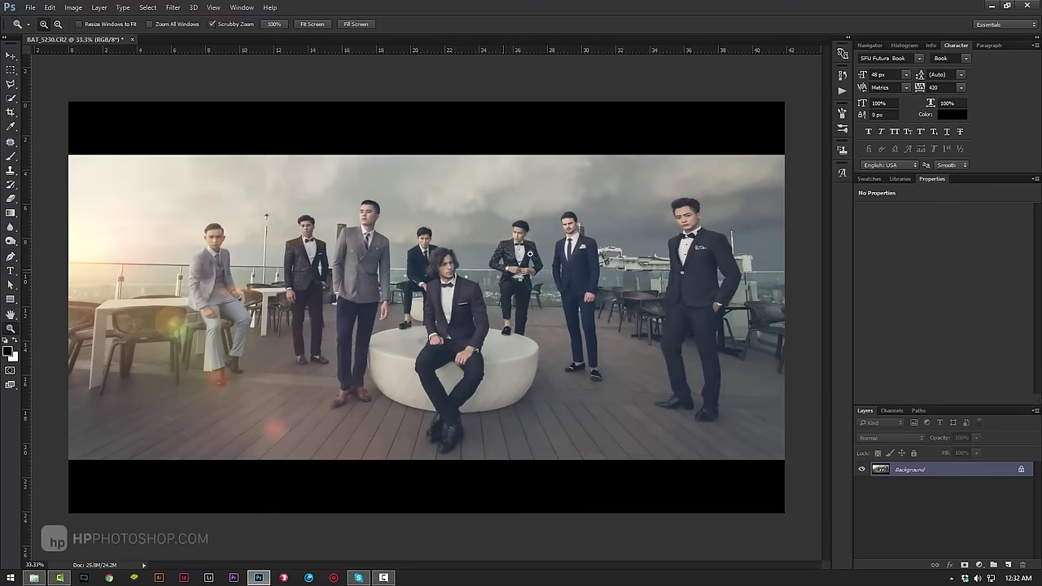
click(842, 91)
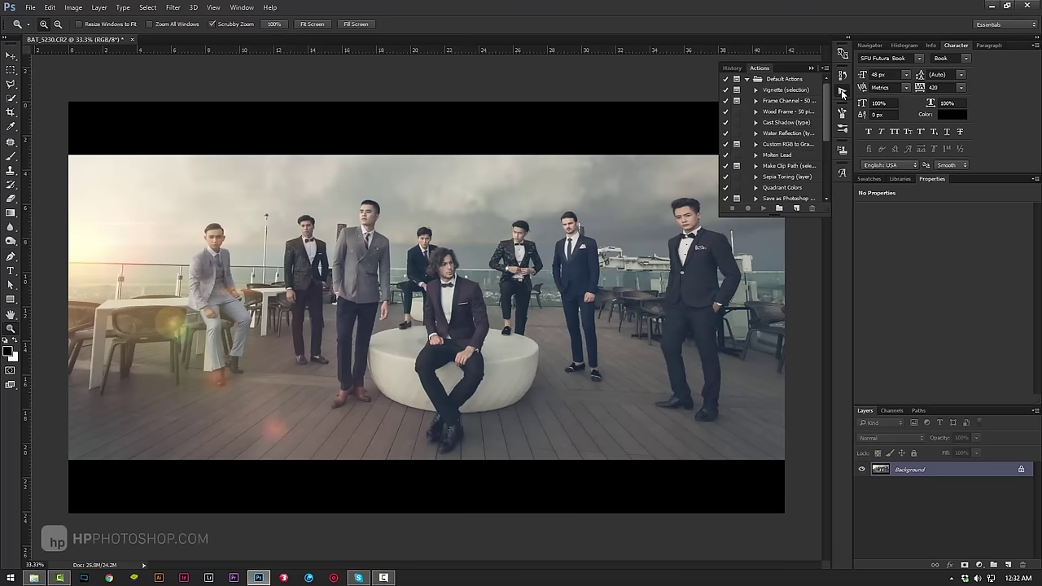
click(842, 75)
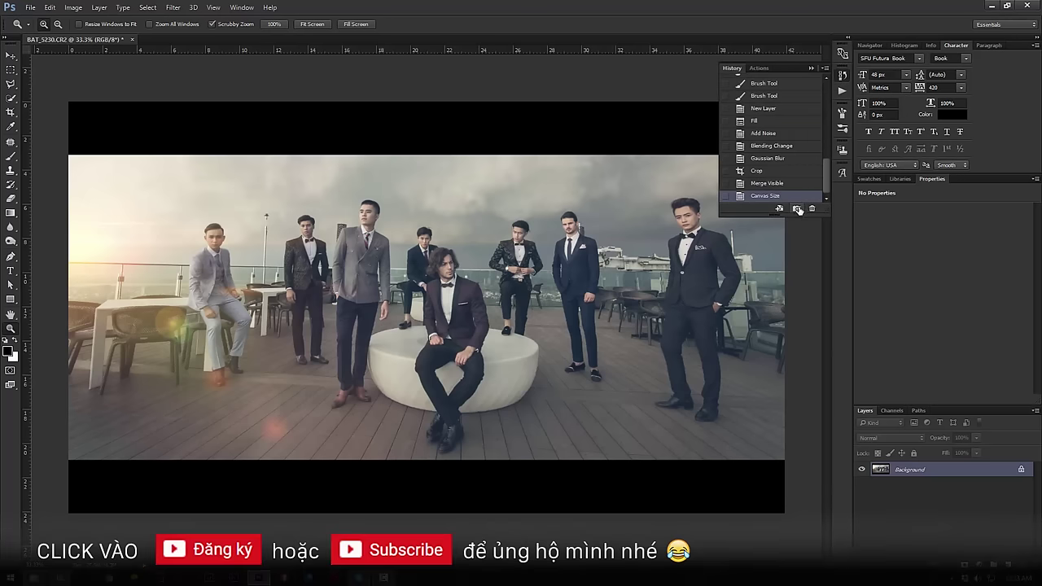
click(796, 209)
drag(826, 175, 827, 92)
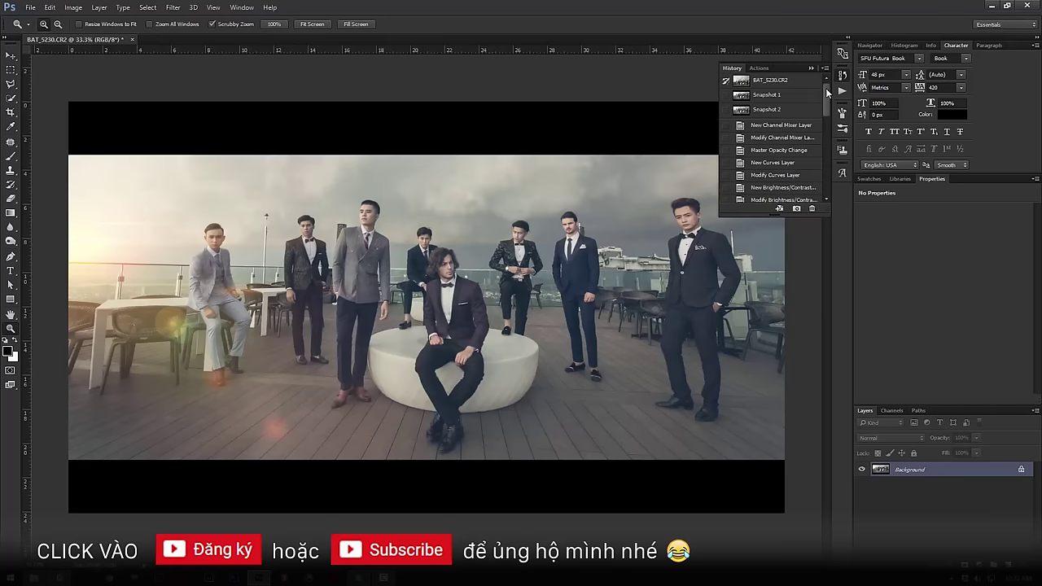
click(780, 96)
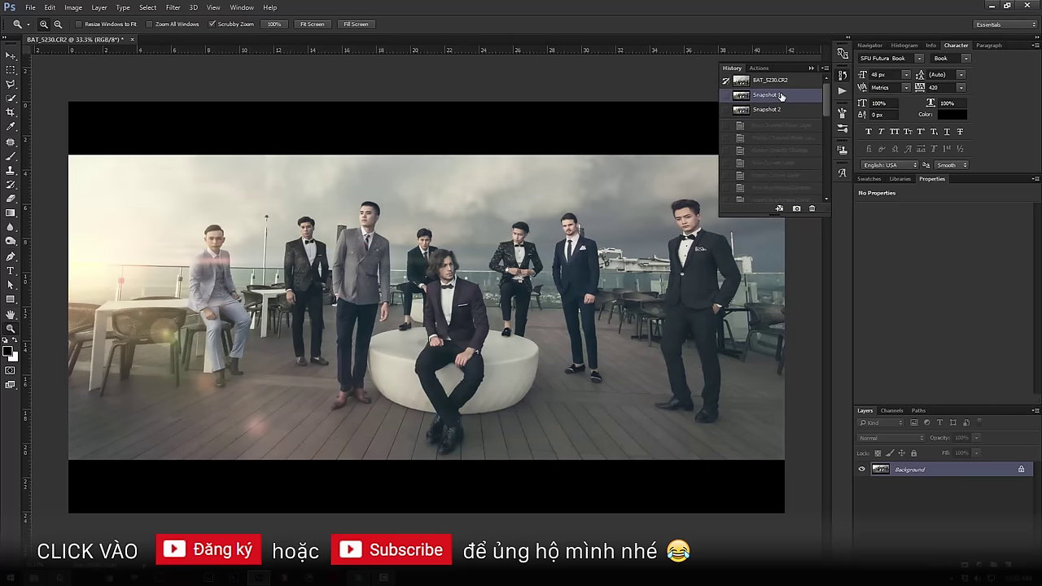
click(812, 208)
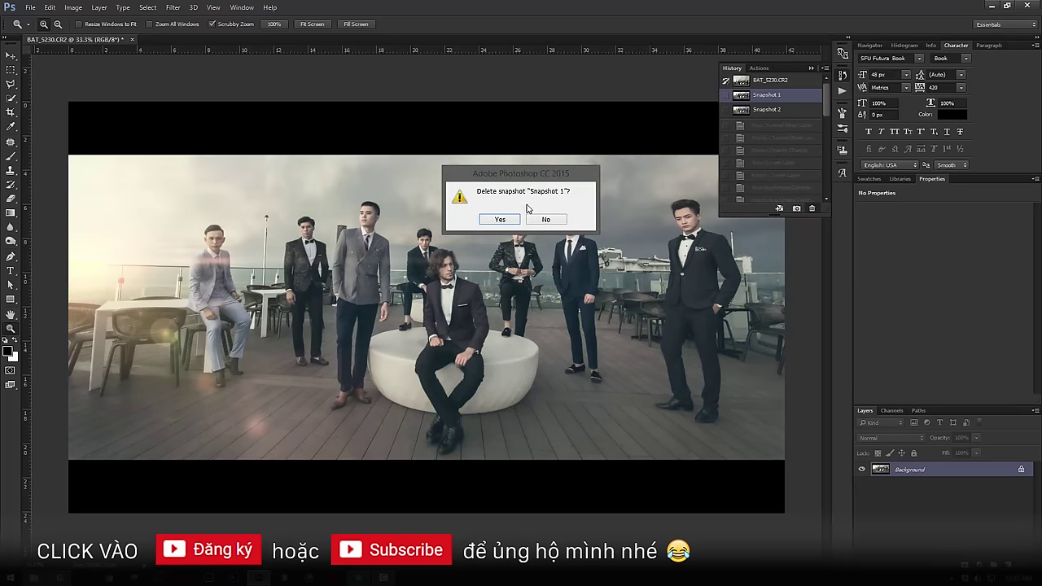
click(503, 218)
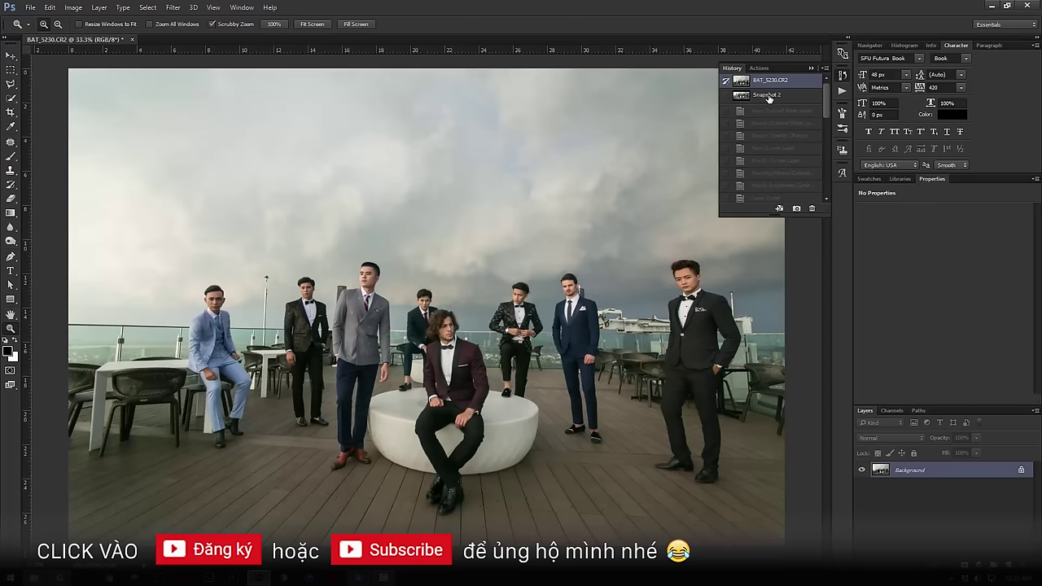
- Compare the original photo against Snapshot 2, then close the History panel
click(768, 95)
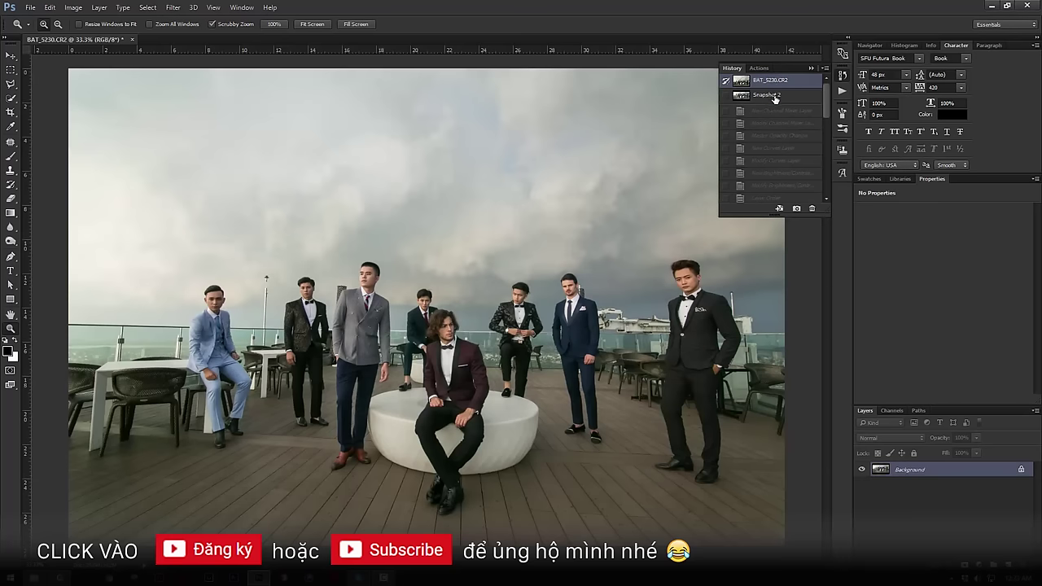
click(768, 95)
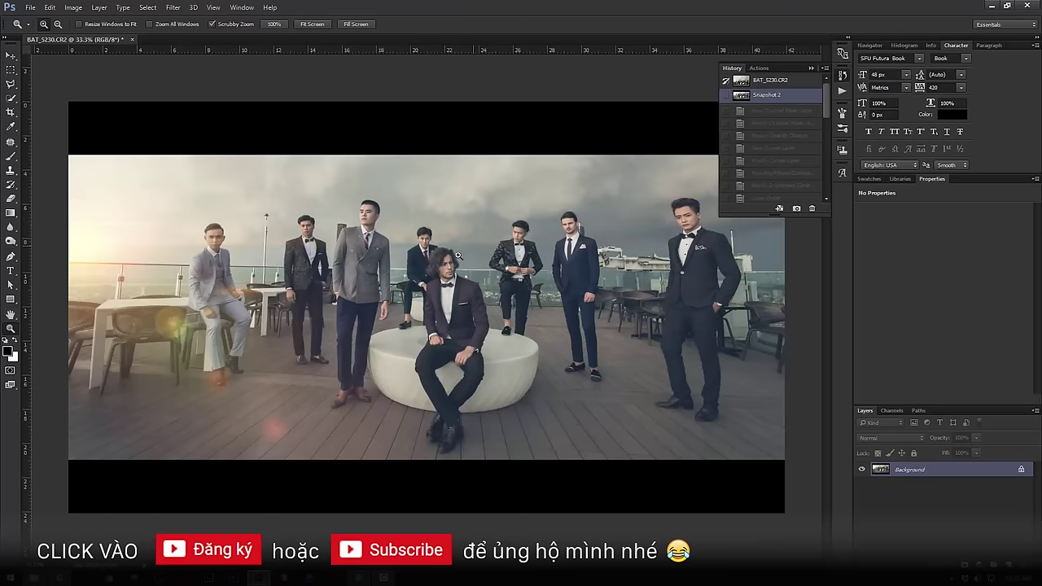
drag(457, 256, 447, 256)
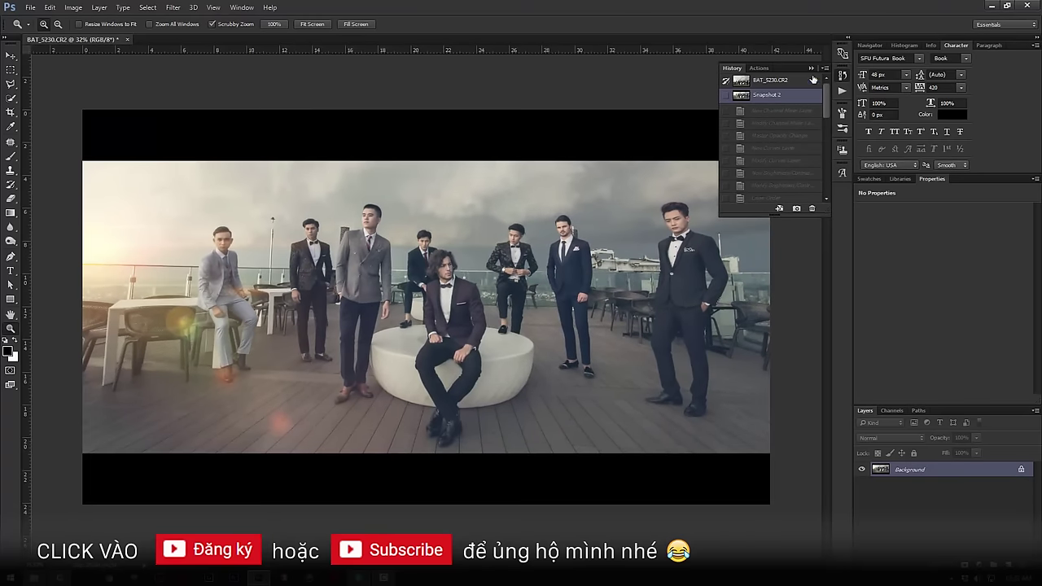
click(809, 68)
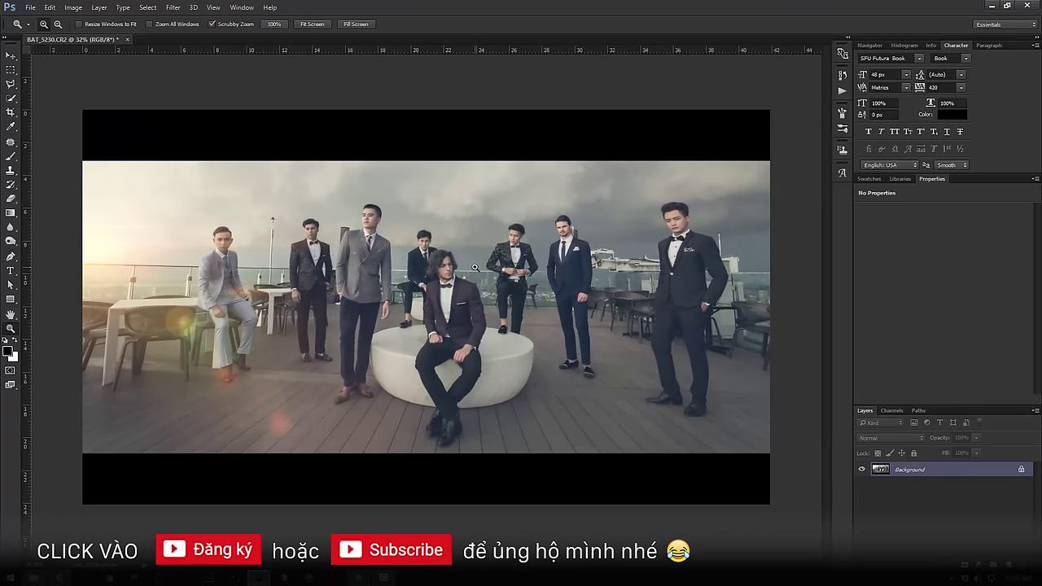